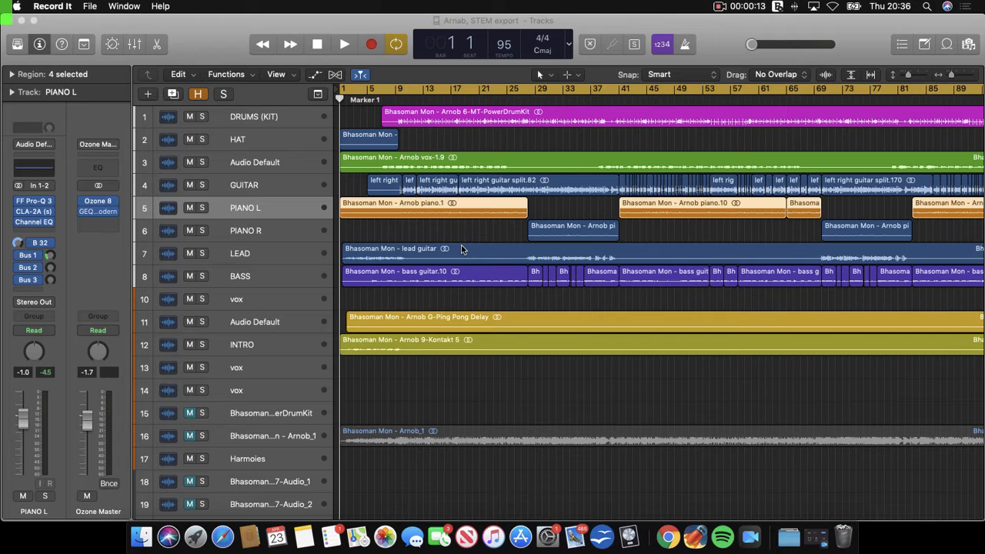
Save the project under its existing name as a folder on the iCloud Desktop, copying all listed file types into it.
left_click(252, 62)
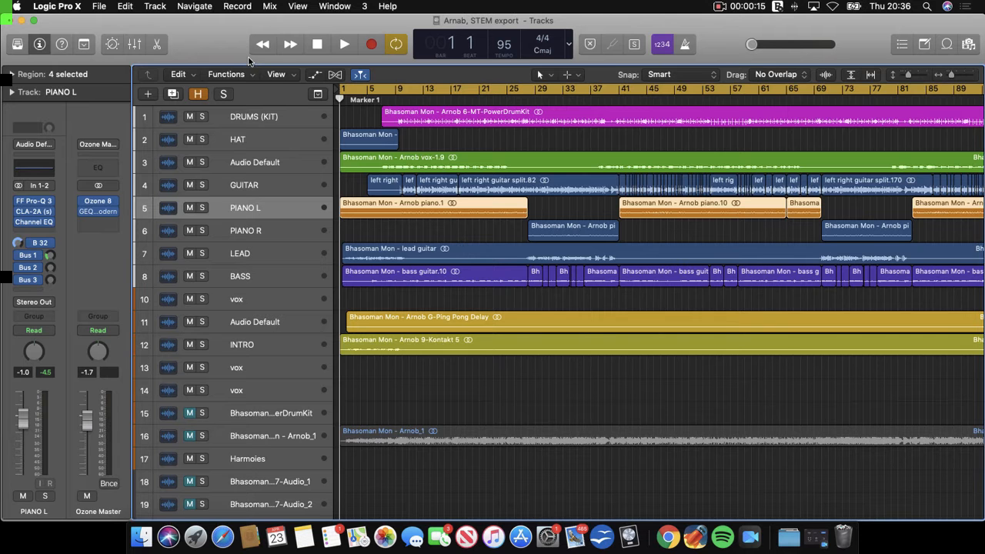
left_click(98, 6)
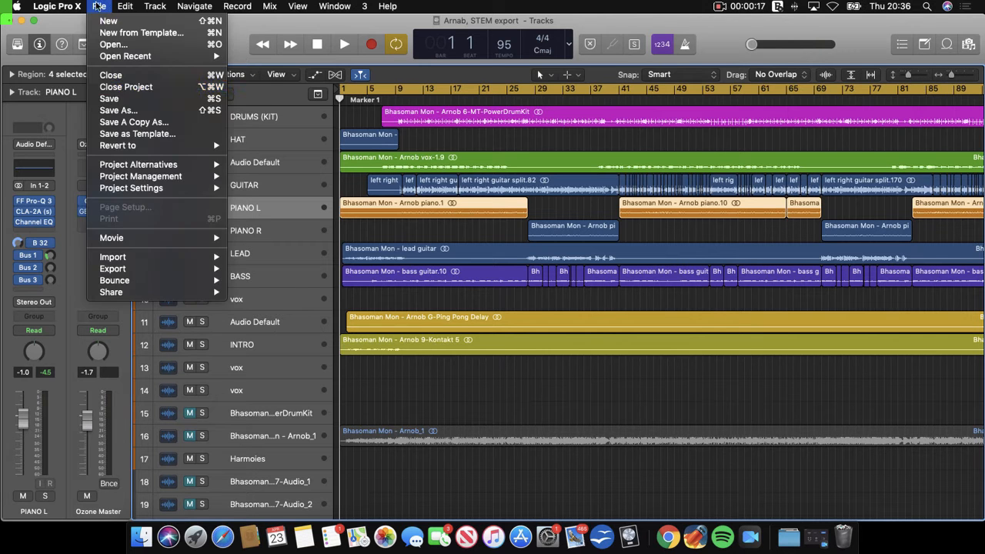
left_click(151, 112)
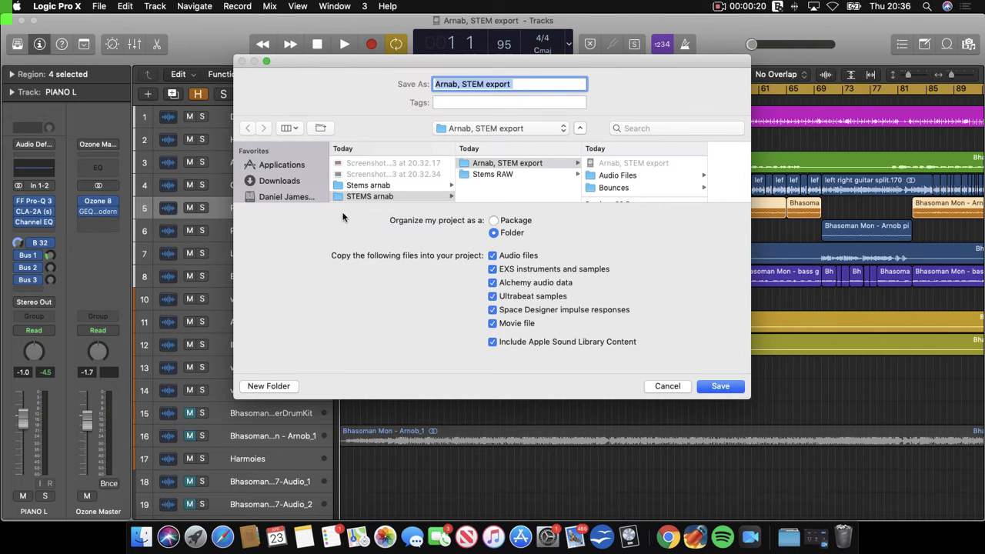
scroll(292, 185, "down", 3)
scroll(301, 185, "up", 3)
scroll(301, 185, "down", 2)
scroll(301, 184, "down", 3)
scroll(301, 184, "up", 2)
scroll(300, 184, "down", 1)
scroll(301, 188, "down", 3)
left_click(568, 129)
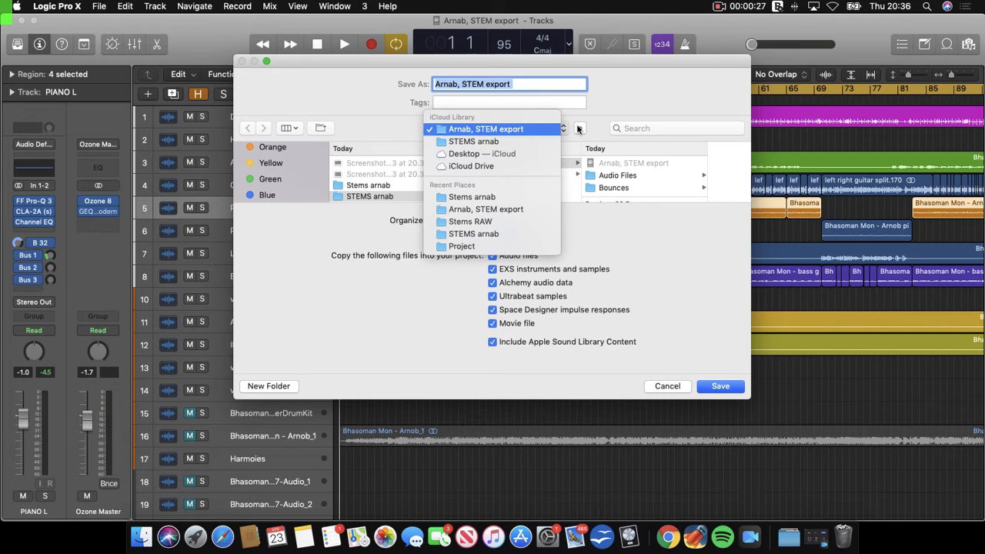
left_click(513, 156)
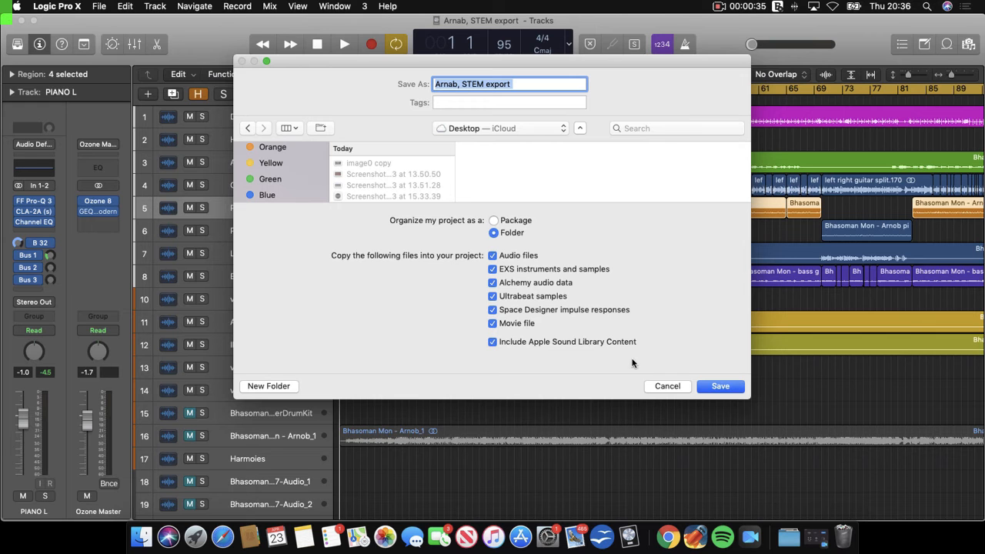
left_click(716, 386)
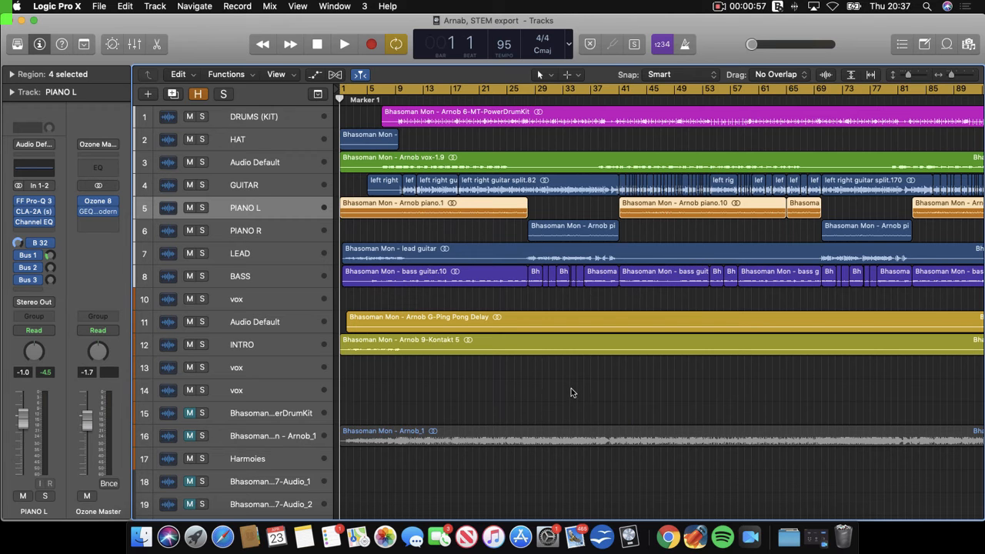
Take two screenshots of the separate mixer window, covering the first channel strips and the remaining ones.
key("super+2")
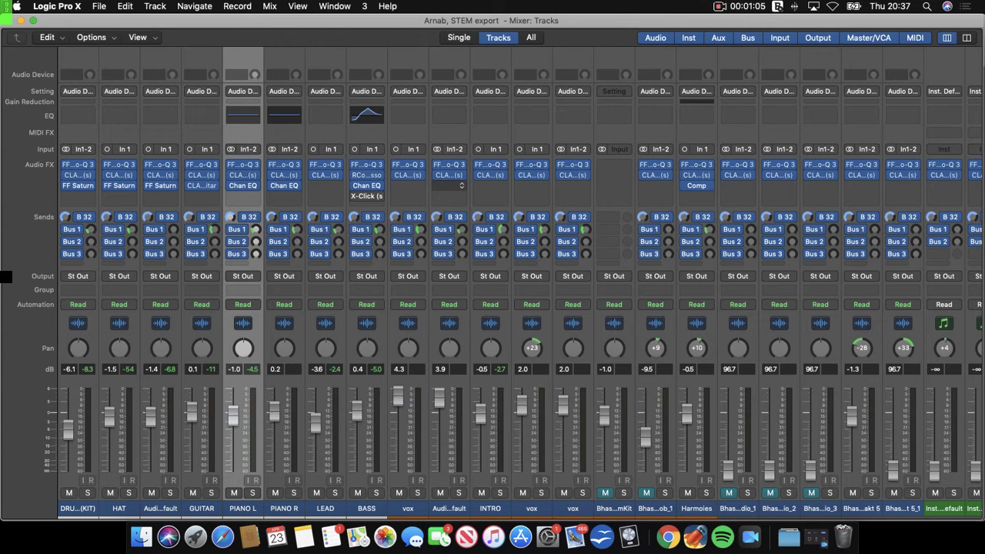
left_click_drag(1, 16, 984, 519)
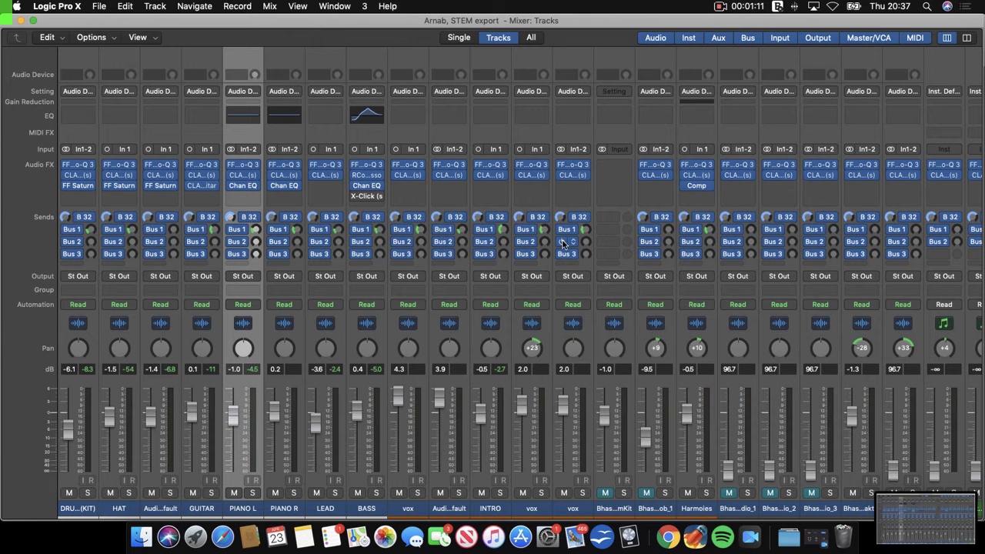
scroll(539, 260, "right", 15)
scroll(562, 243, "left", 10)
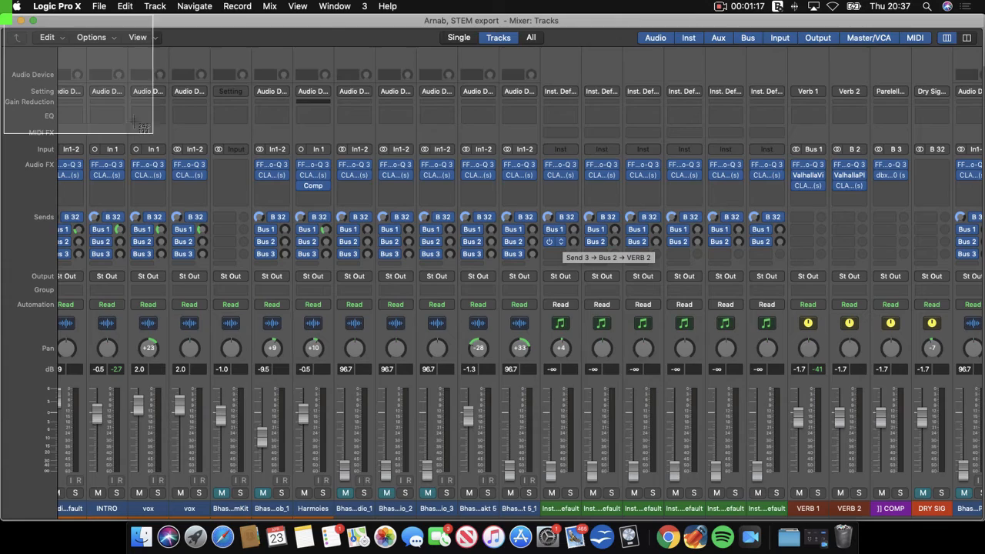
key("super+shift+3")
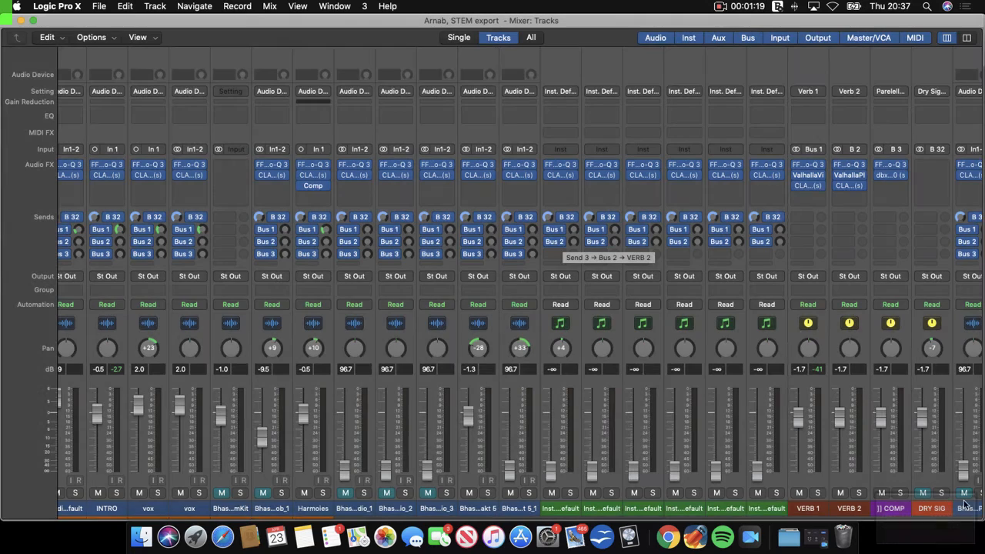
scroll(771, 295, "right", 10)
scroll(772, 296, "left", 10)
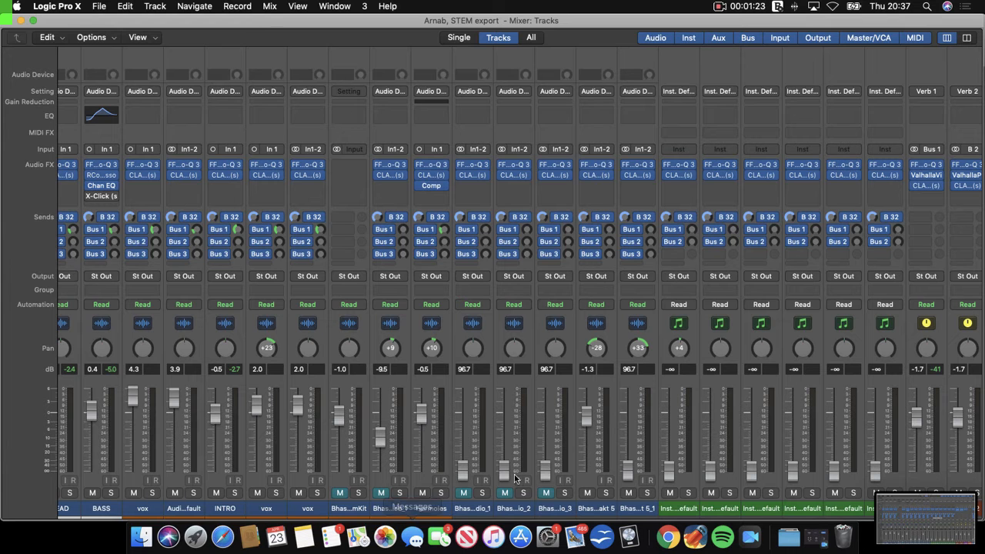
left_click(8, 21)
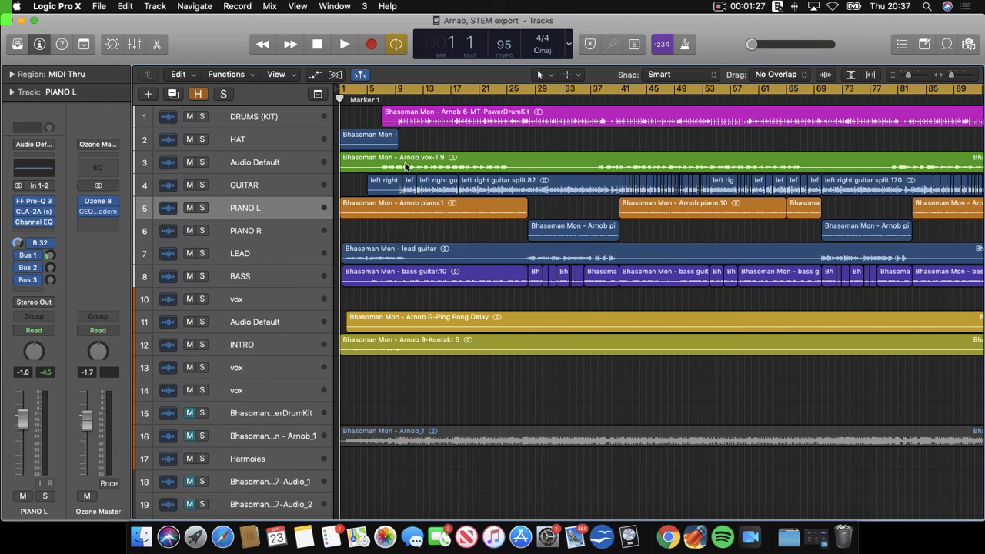
Take a screenshot of the ValhallaVintageVerb settings on the VERB 1 channel fed by PIANO L's Bus 1 send.
left_click(29, 255)
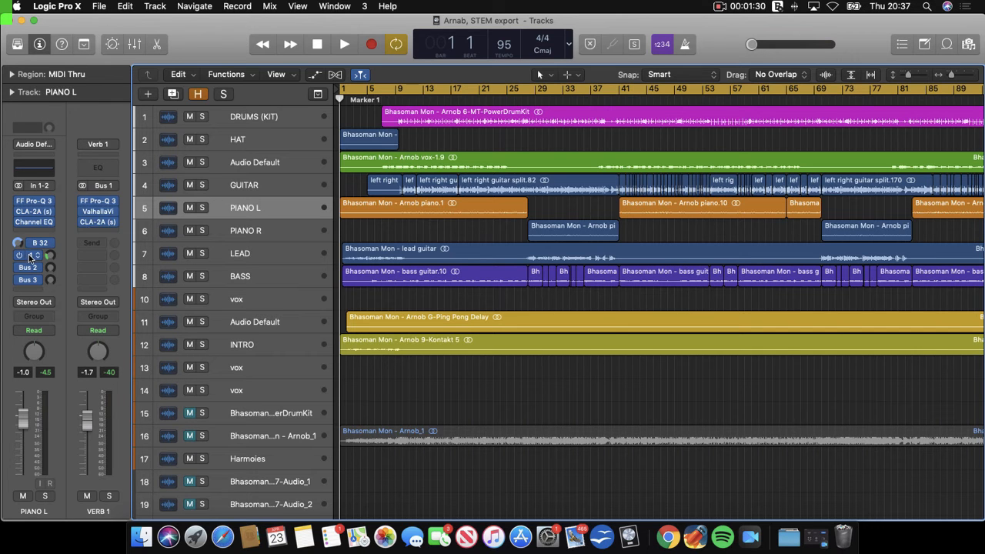
left_click(98, 215)
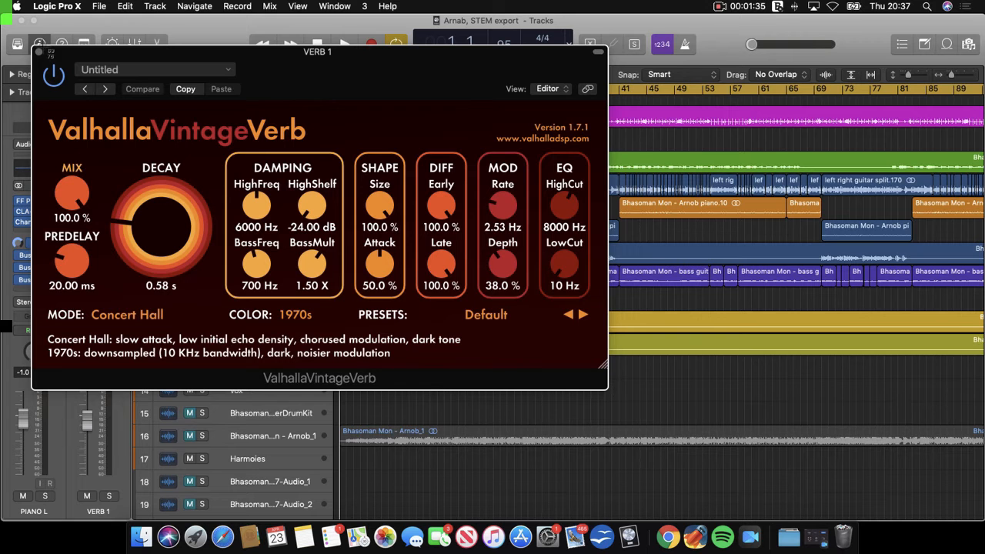
left_click_drag(32, 46, 604, 389)
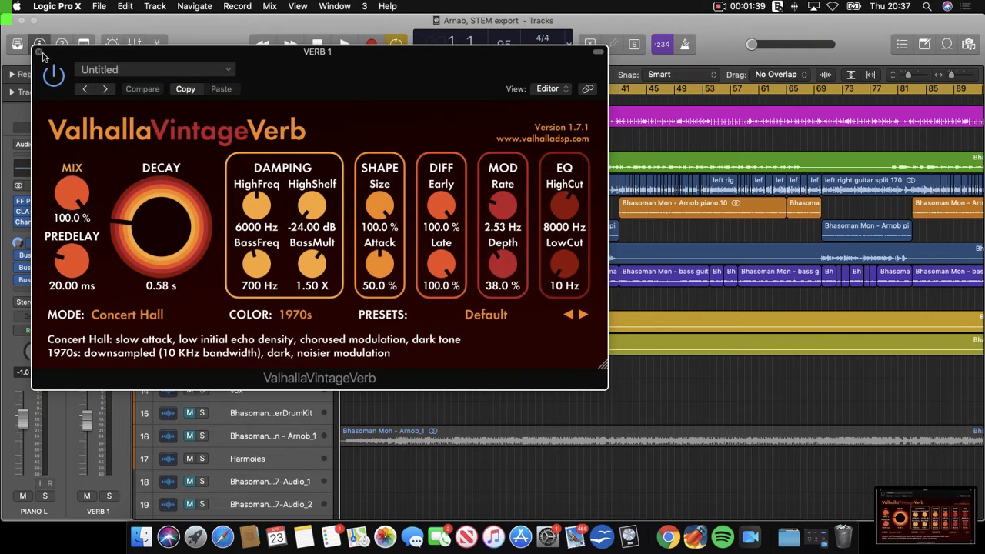
left_click(41, 53)
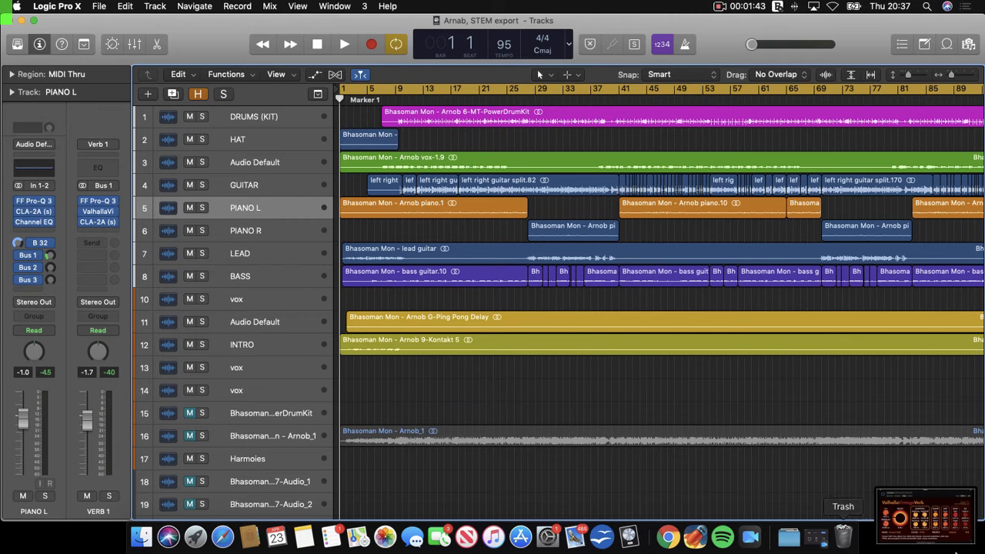
left_click_drag(914, 527, 930, 551)
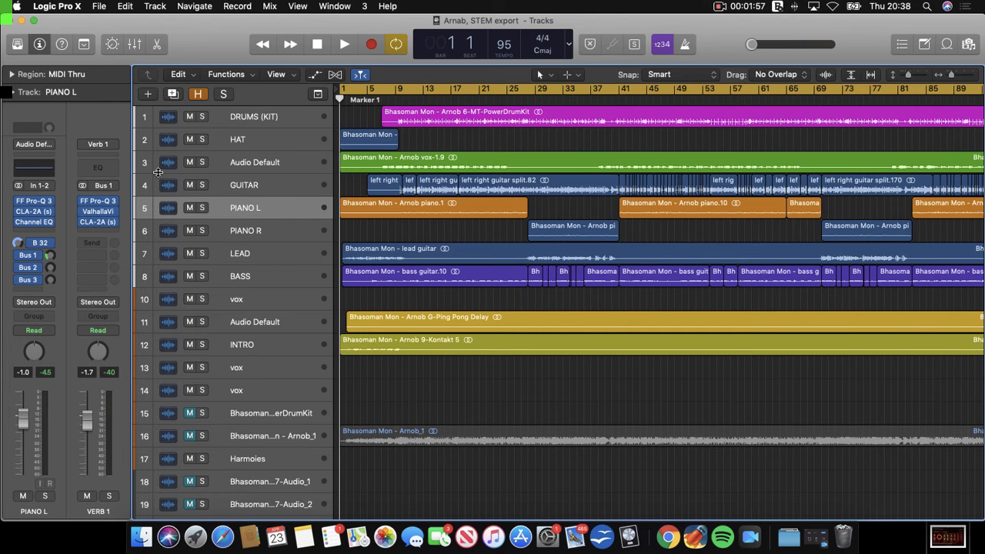
Show the track automation and examine the automation parameters offered on the DRUMS (KIT) and Audio Default tracks.
key("a")
scroll(436, 204, "up", 5)
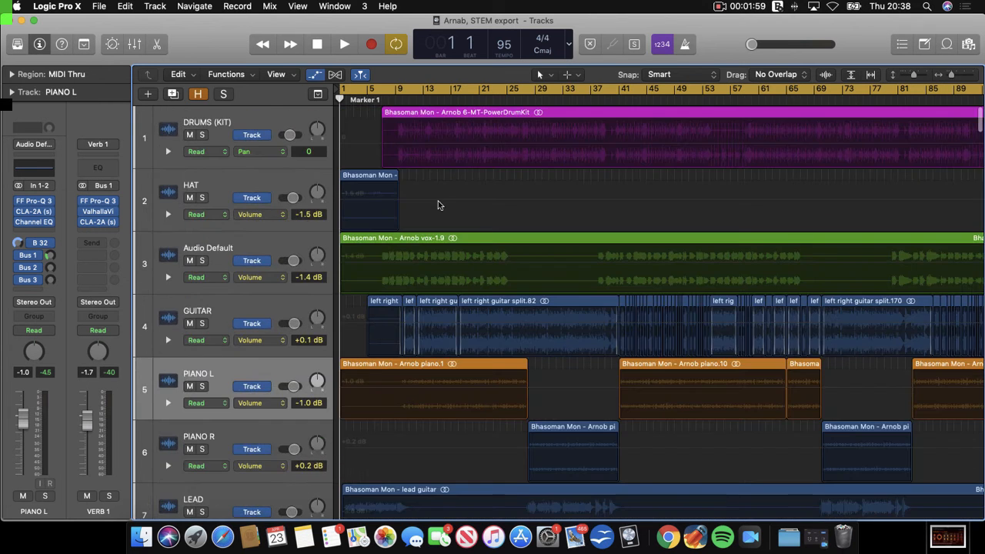
key("a")
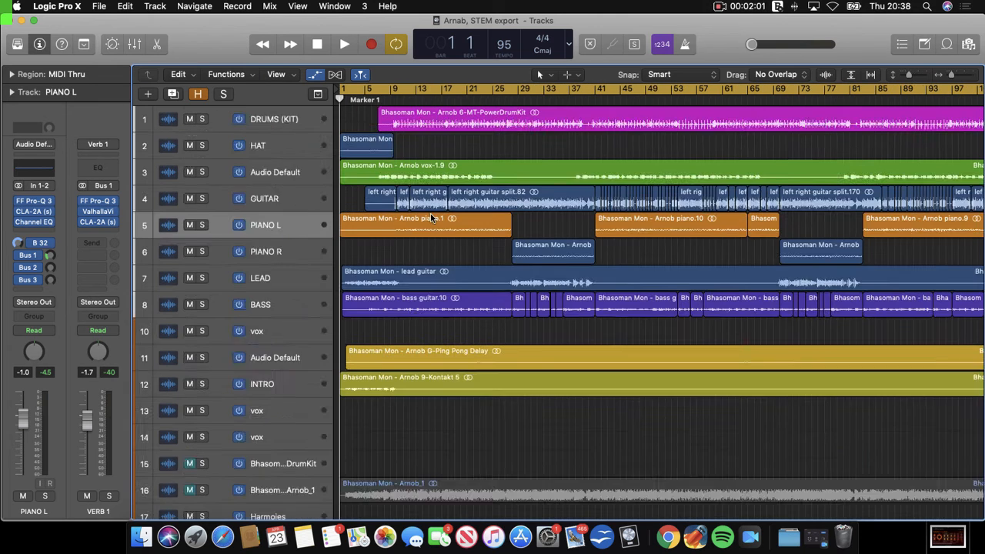
key("a")
scroll(431, 218, "up", 5)
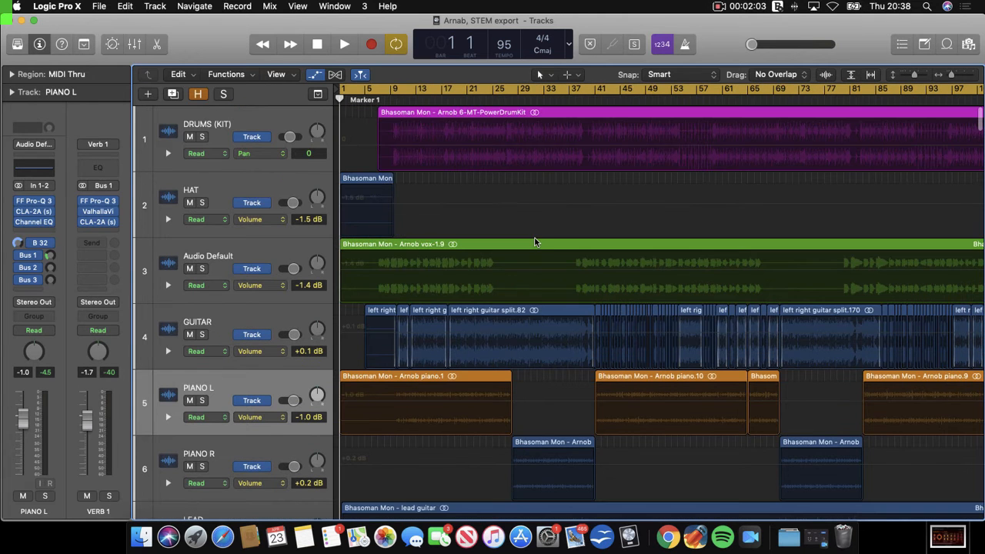
left_click(274, 223)
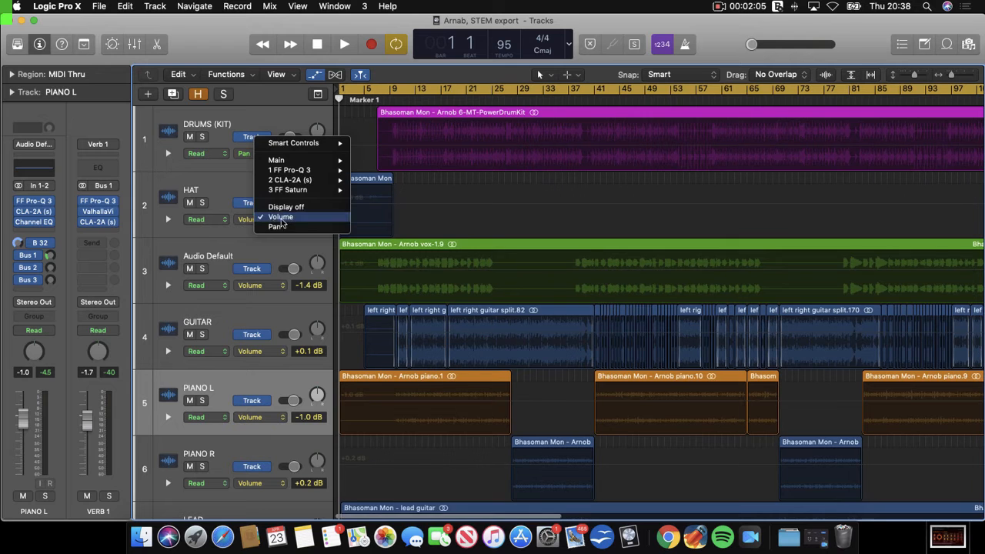
left_click(266, 284)
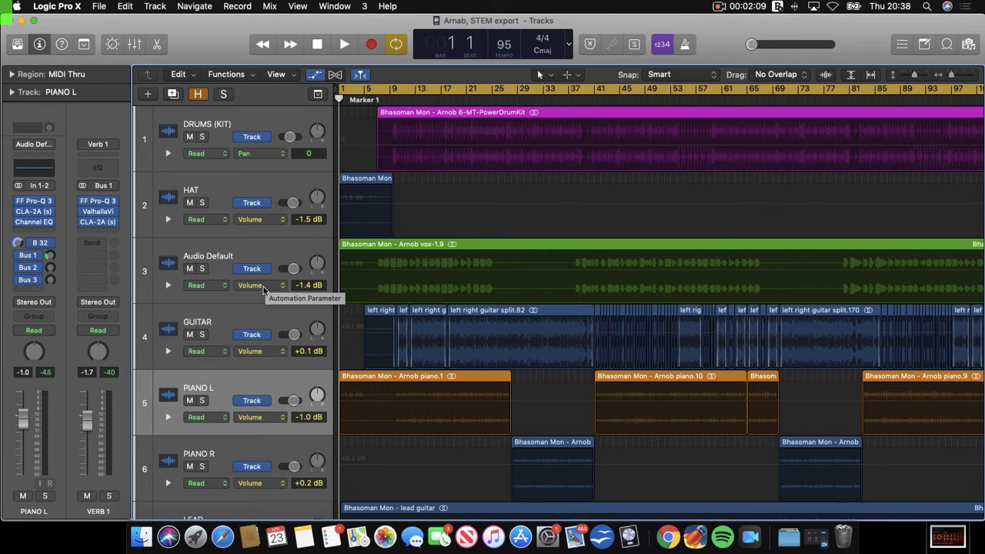
left_click(266, 285)
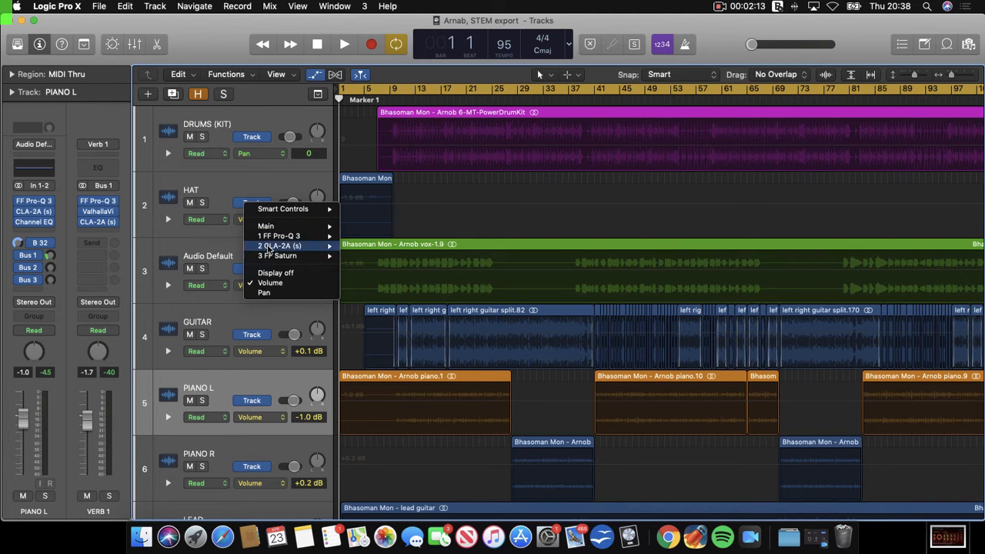
left_click(272, 331)
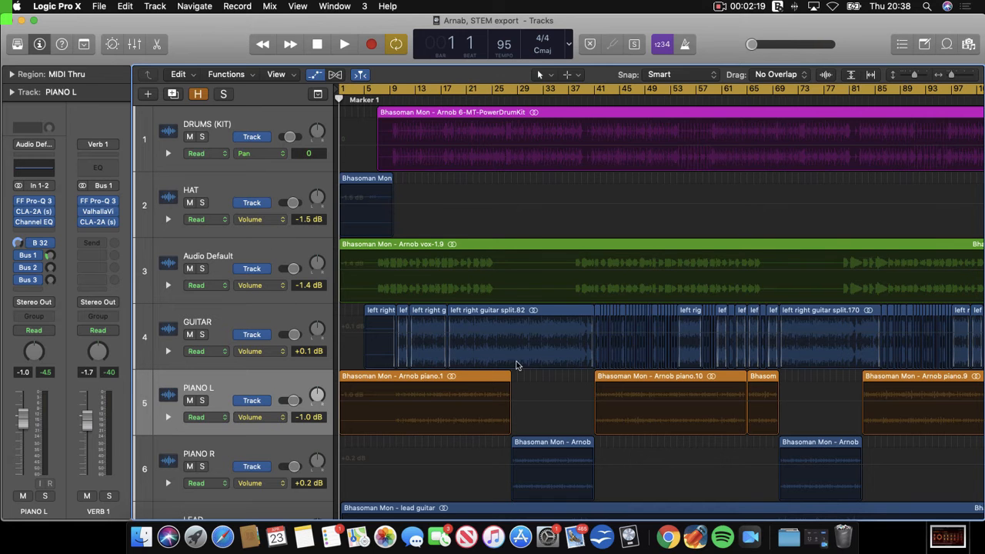
View the whole arrangement and check the automation of the DRUMS (KIT) track, leaving automation hidden.
scroll(429, 337, "down", 5)
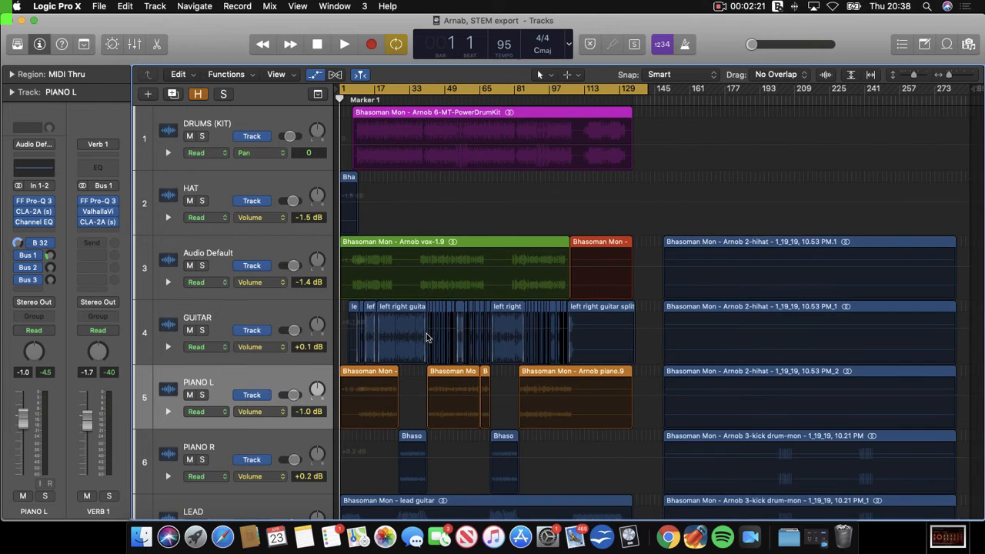
scroll(426, 331, "down", 4)
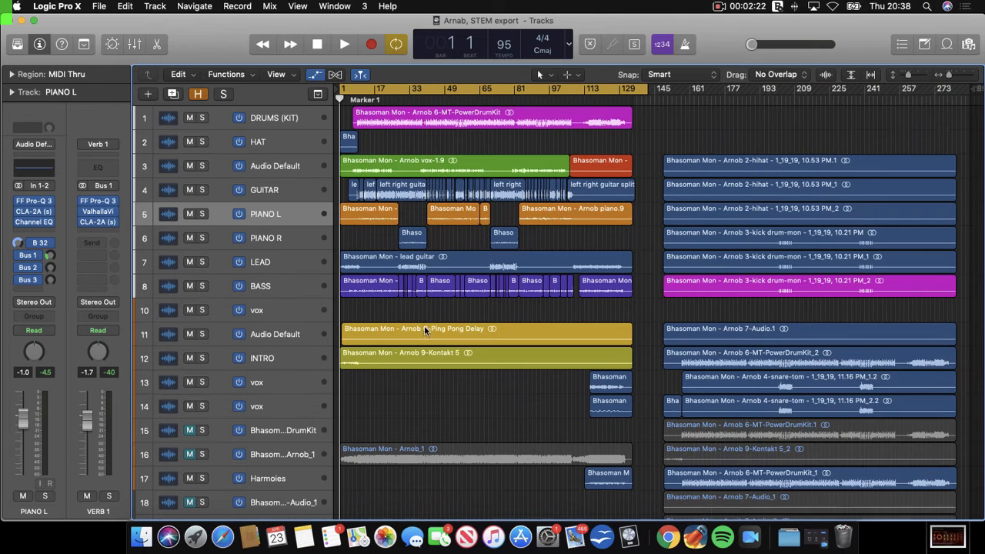
left_click(275, 121)
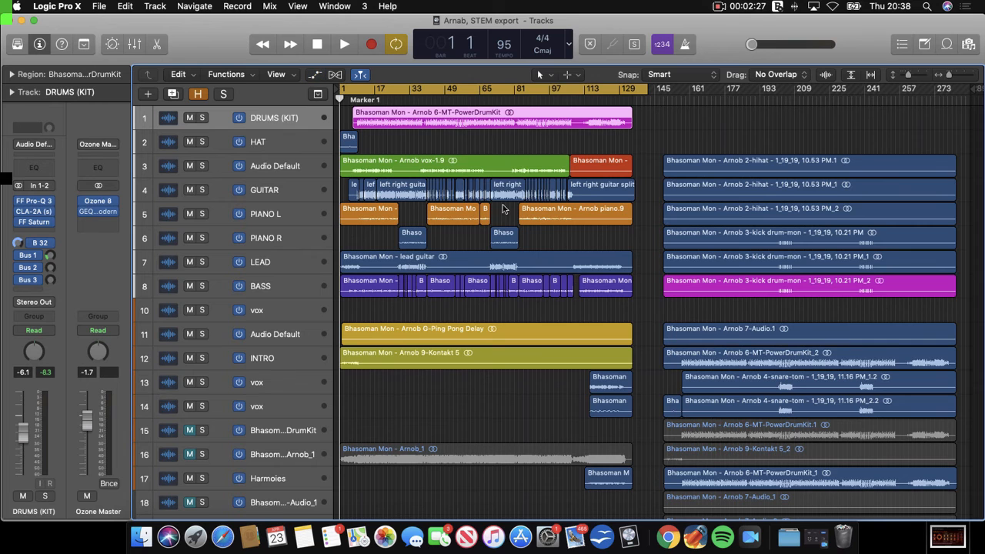
scroll(454, 137, "up", 4)
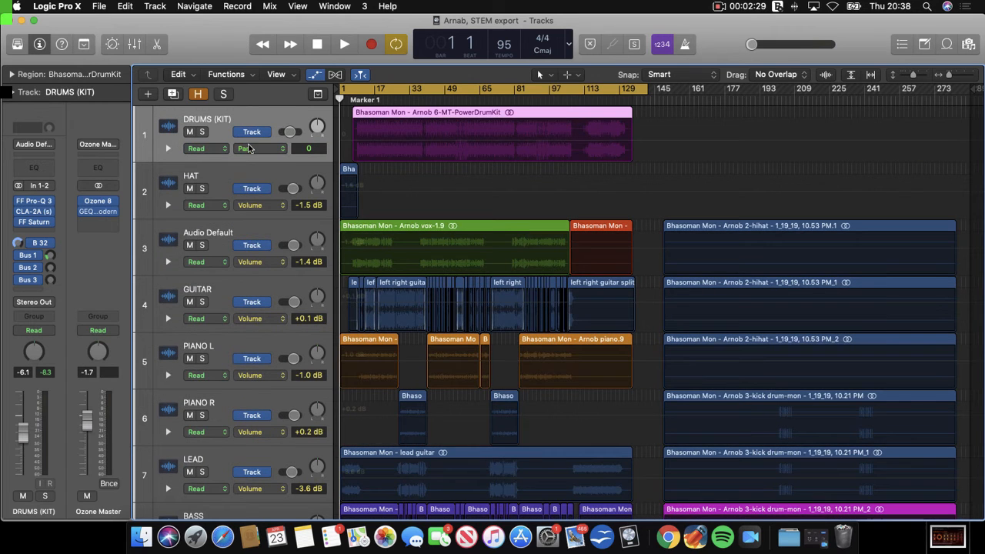
scroll(296, 157, "down", 4)
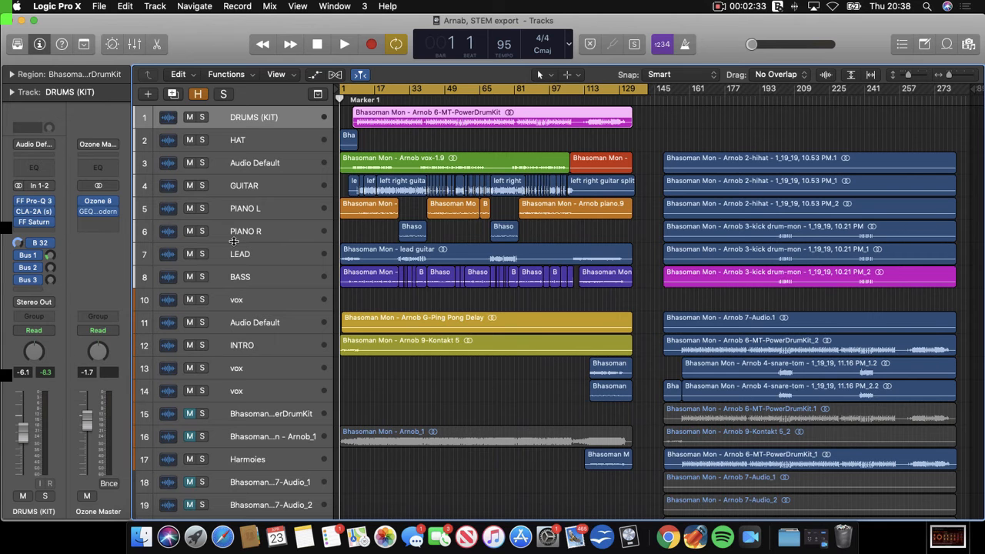
Bypass every audio effect plug-in on all mixer channel strips at once.
key("x")
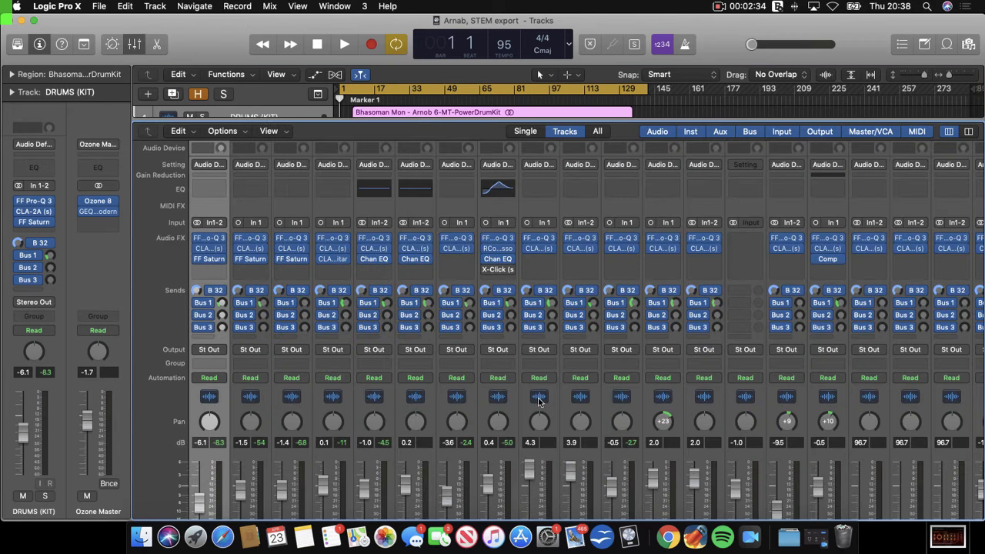
key("super+a")
left_click(222, 238)
left_click(195, 240)
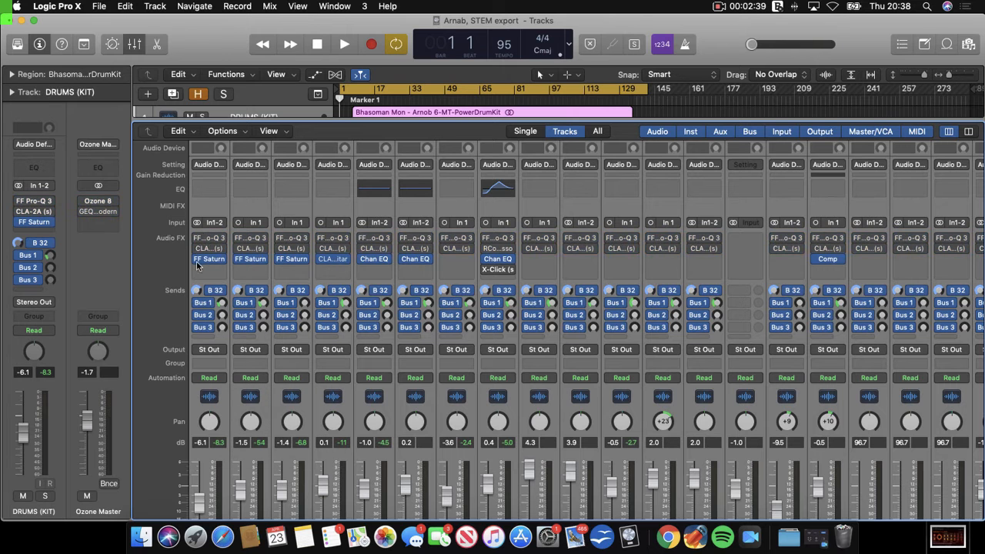
left_click(197, 261)
Bypass the B 32, Bus 1, Bus 2 and Bus 3 sends on all mixer channels and clear the region selection.
left_click(209, 291)
left_click(197, 303)
left_click(197, 316)
left_click(199, 328)
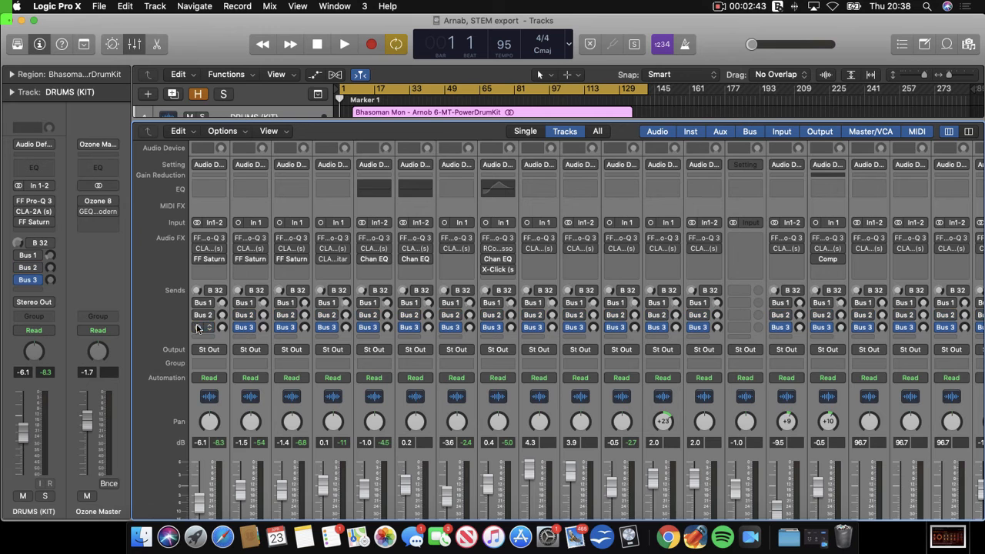
scroll(653, 315, "right", 5)
scroll(653, 314, "right", 10)
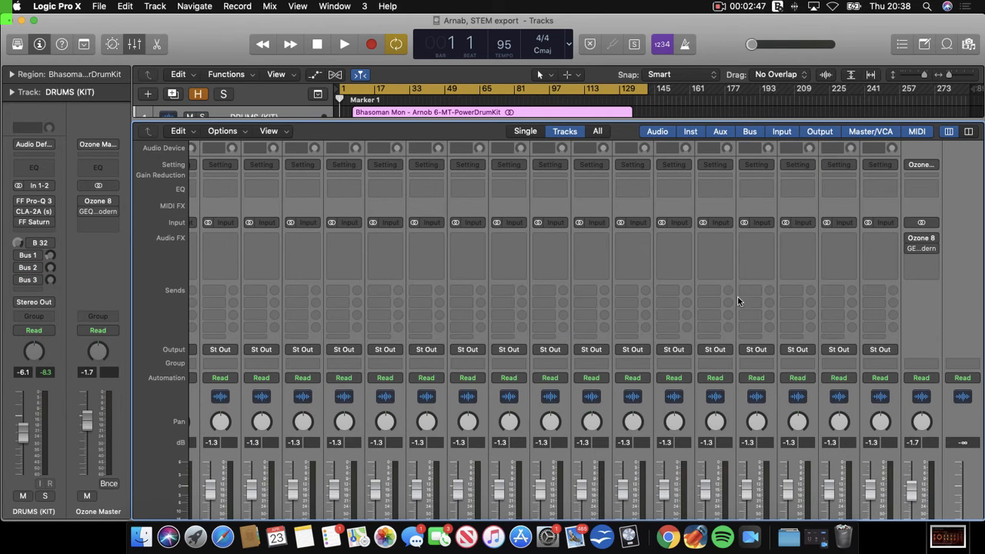
key("x")
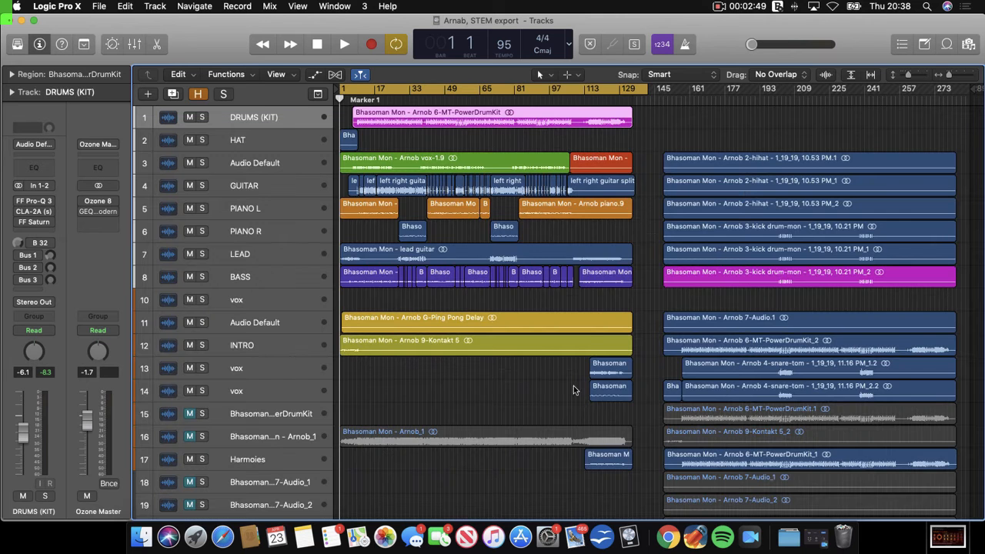
left_click(525, 375)
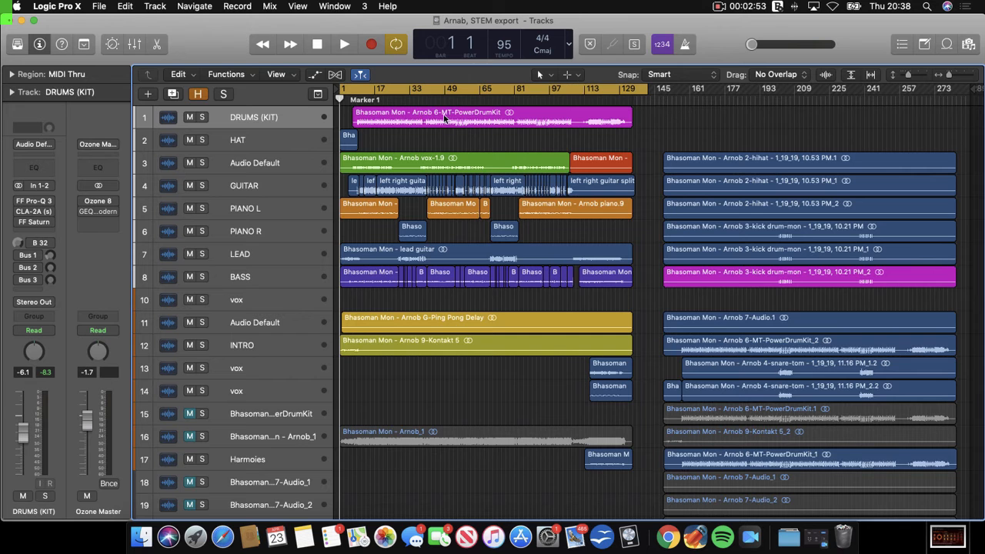
Play the project from the start and review the fader levels, plug-ins and sends on the mixer channels.
key("super+Up")
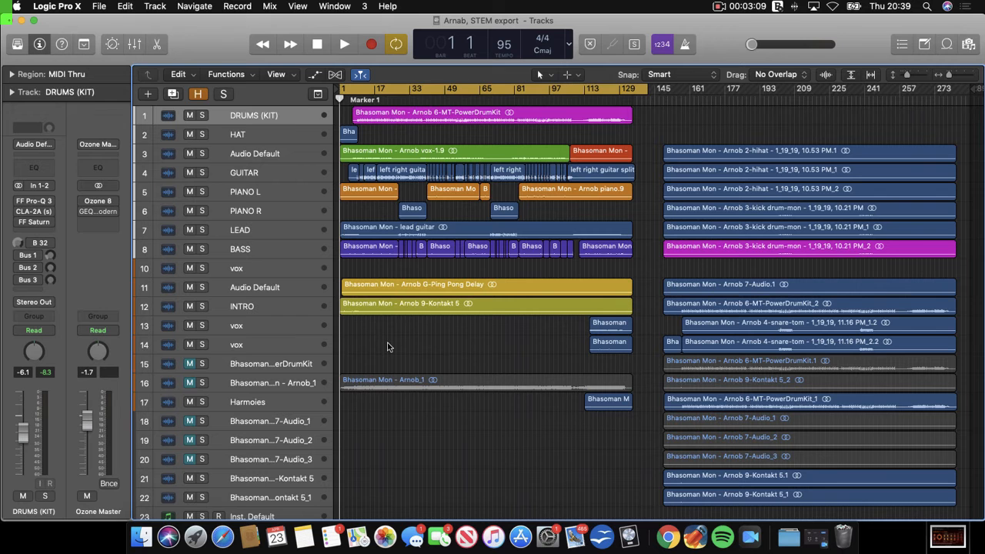
left_click(391, 89)
key("space")
key("x")
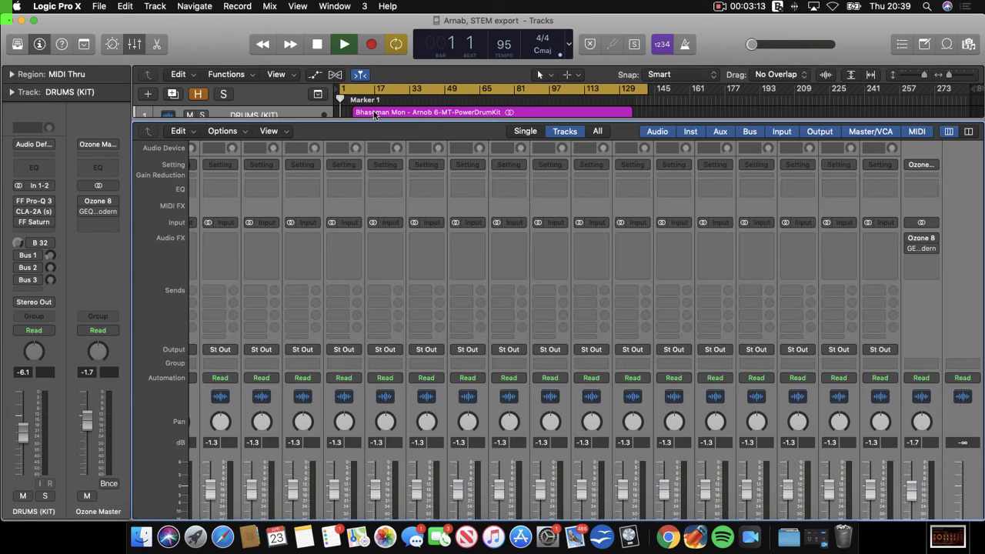
scroll(635, 430, "left", 10)
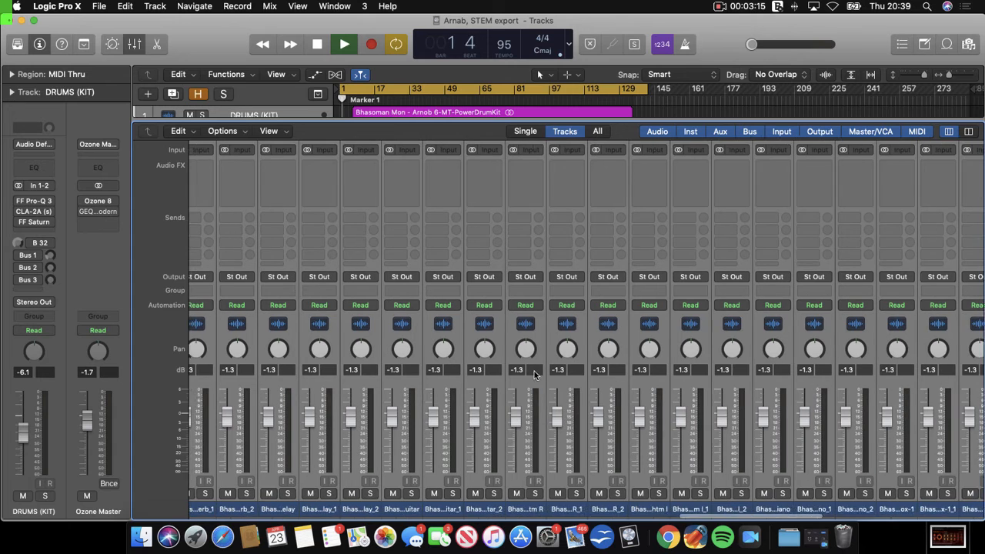
scroll(446, 243, "left", 10)
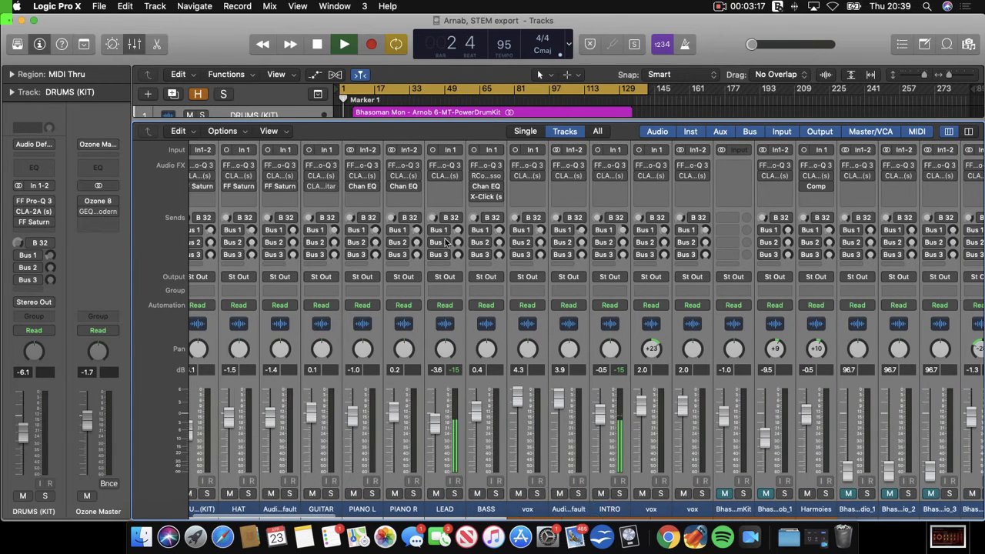
scroll(549, 437, "left", 2)
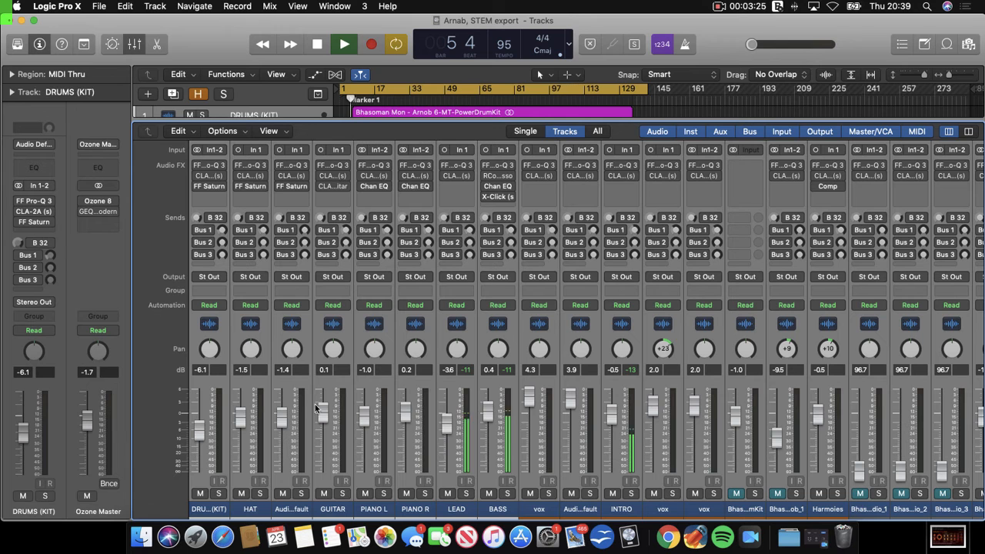
left_click(277, 436)
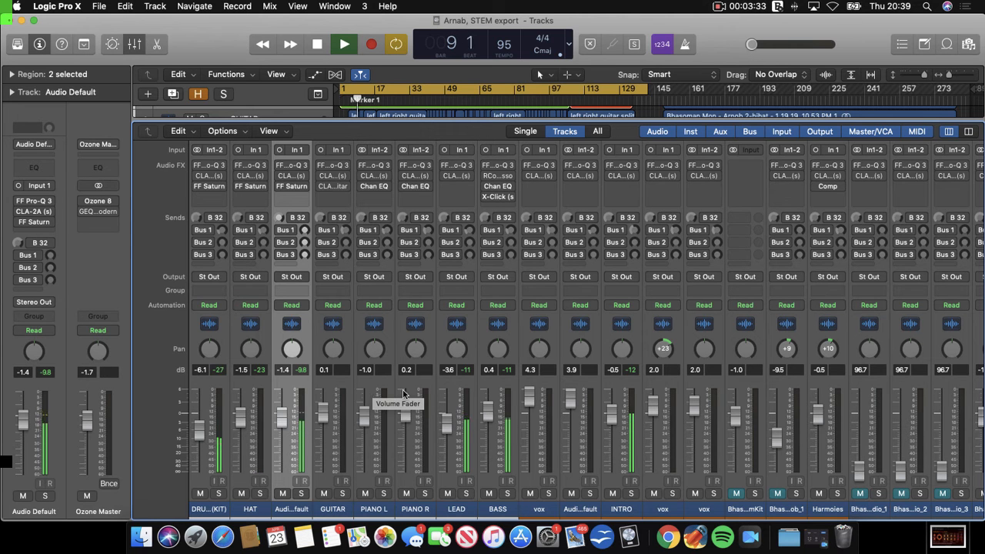
Reset the pan of the DRY SIG channel to centre, check the remaining channels and hide the mixer.
scroll(474, 407, "right", 5)
scroll(477, 406, "right", 8)
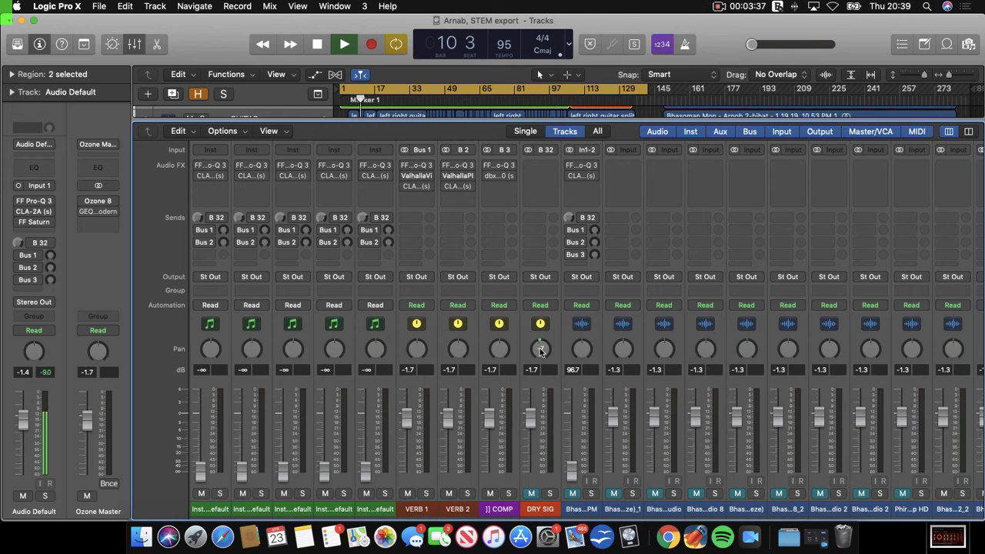
double_click(540, 350)
left_click(606, 349)
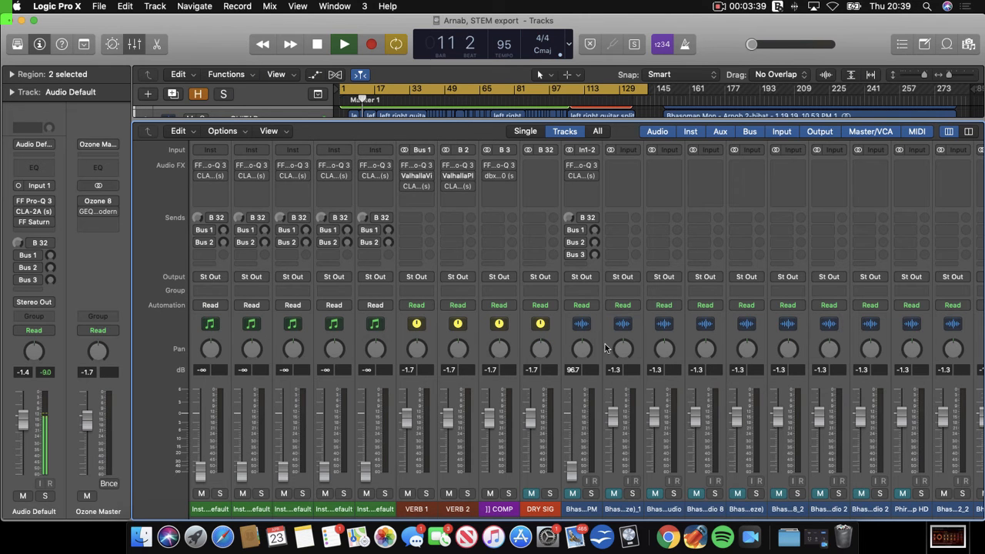
scroll(622, 355, "right", 6)
scroll(619, 356, "left", 6)
key("x")
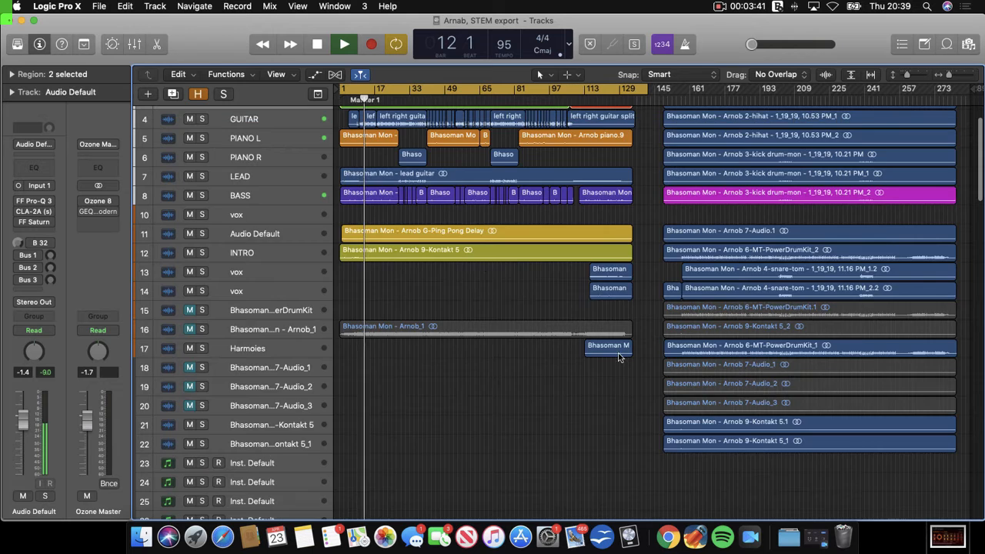
Shorten the cycle range to end where the main arrangement's regions end, and return the playhead to the project start.
scroll(483, 265, "up", 3)
key("Return")
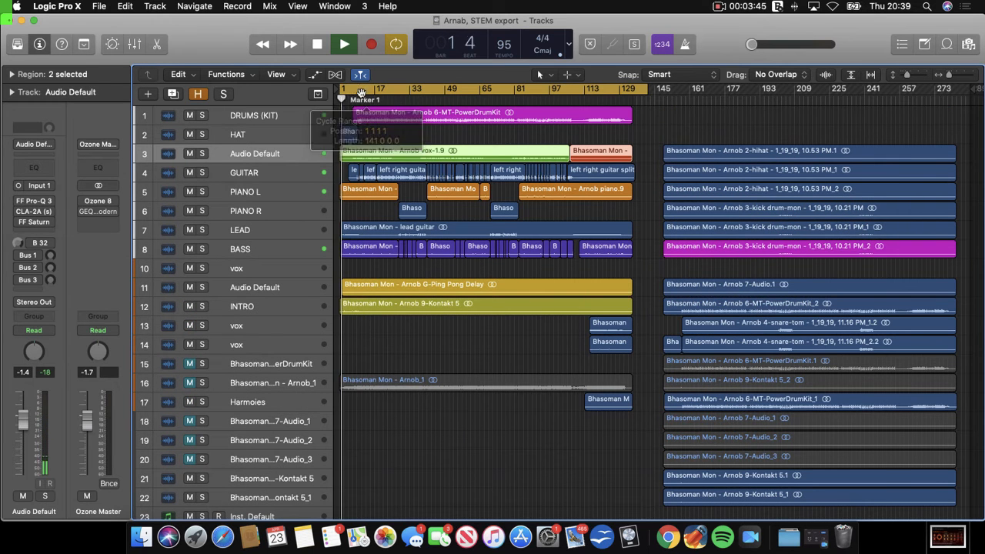
left_click_drag(648, 89, 634, 89)
key("Return")
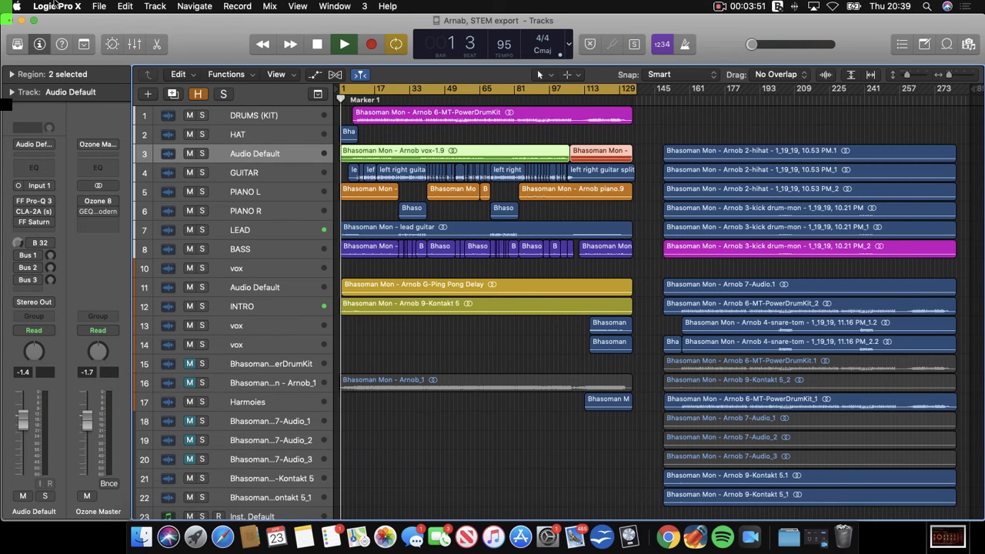
left_click(154, 6)
mouse_move(98, 8)
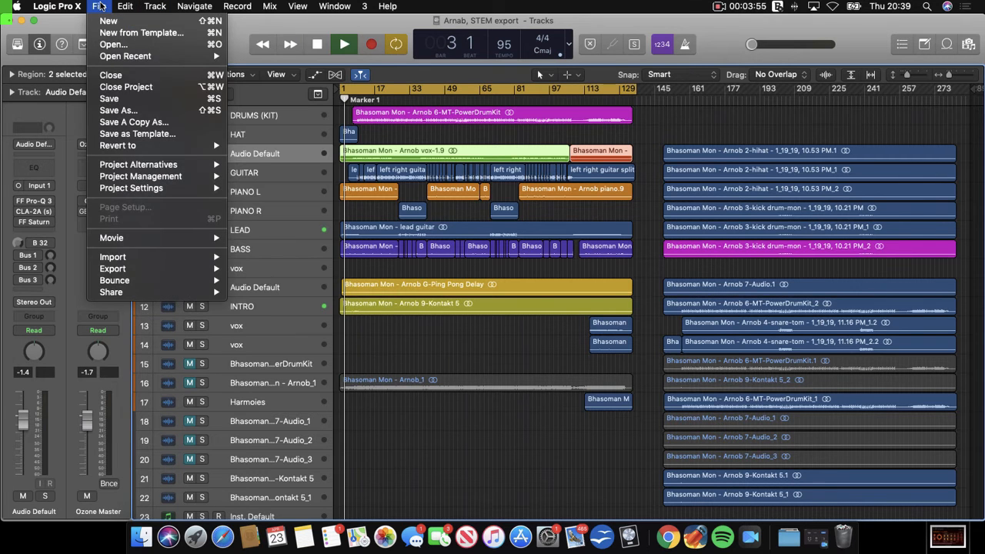
mouse_move(147, 270)
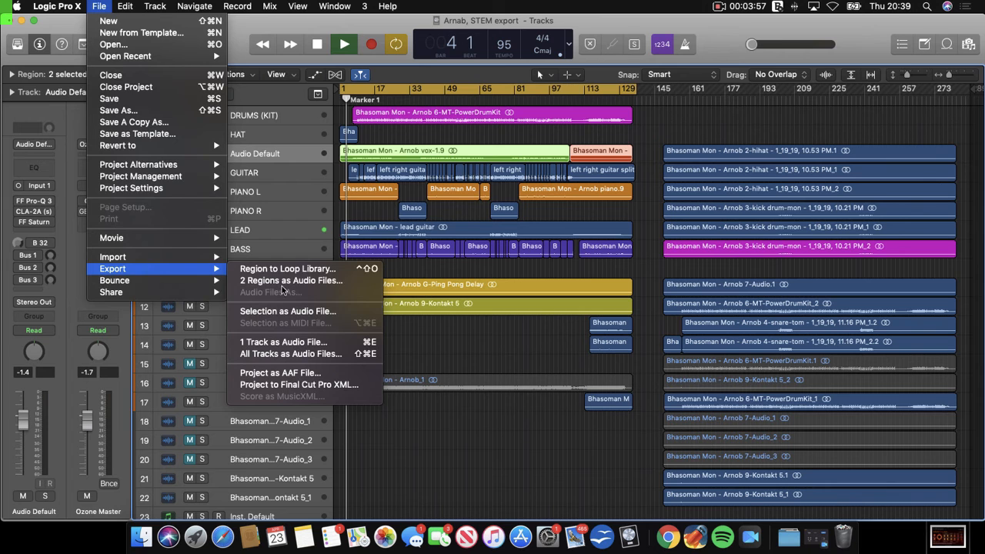
left_click(288, 353)
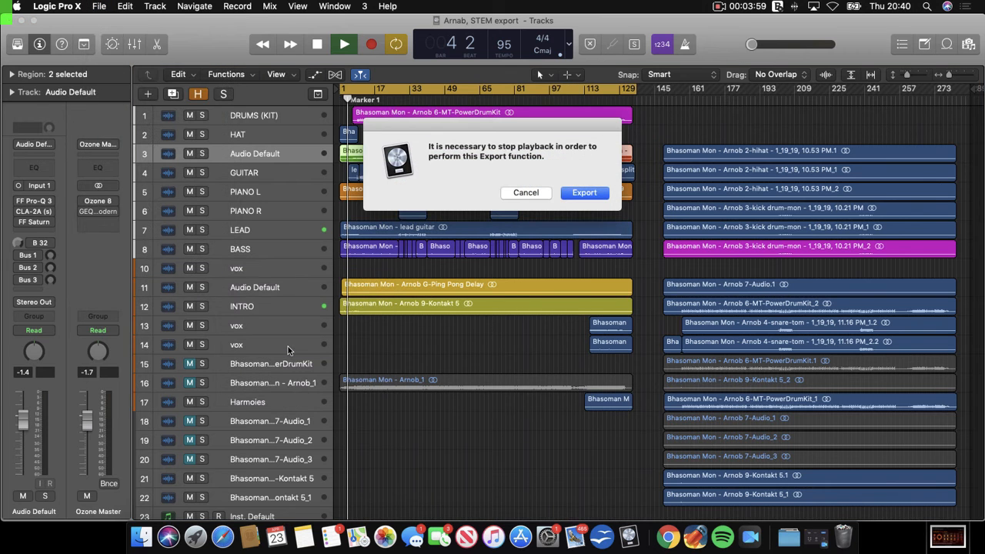
left_click(527, 192)
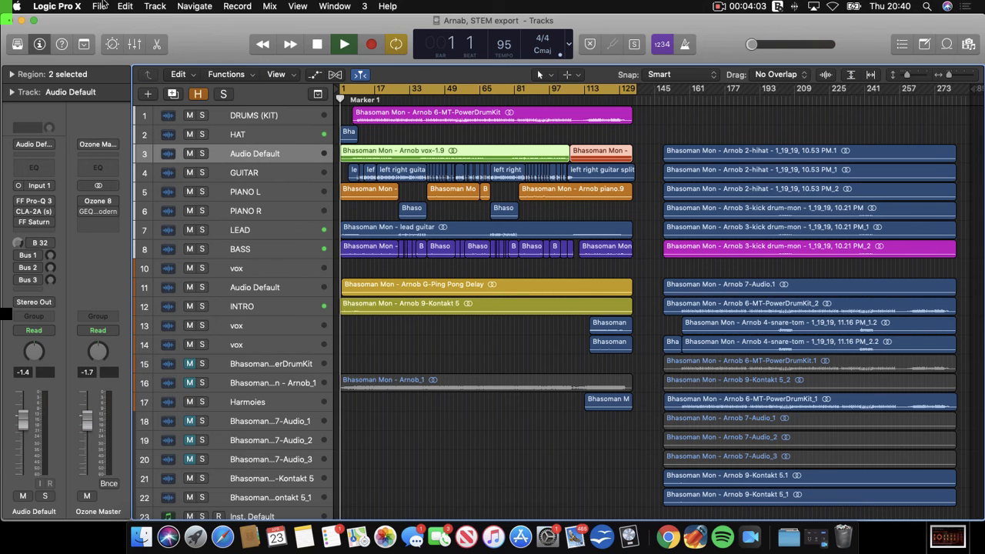
Begin exporting all tracks as audio files, allowing playback to stop so the export settings open.
left_click(100, 7)
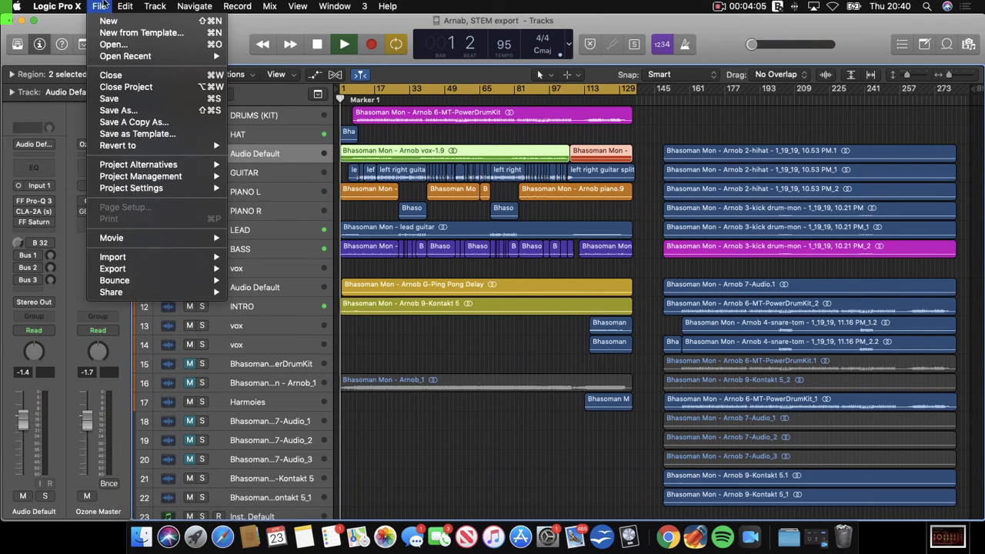
mouse_move(154, 268)
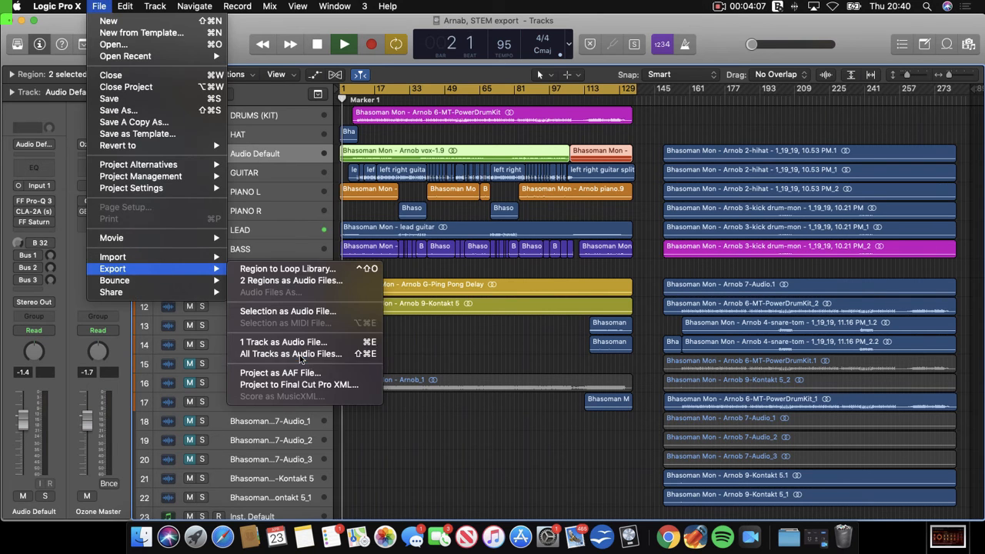
left_click(291, 353)
left_click(582, 193)
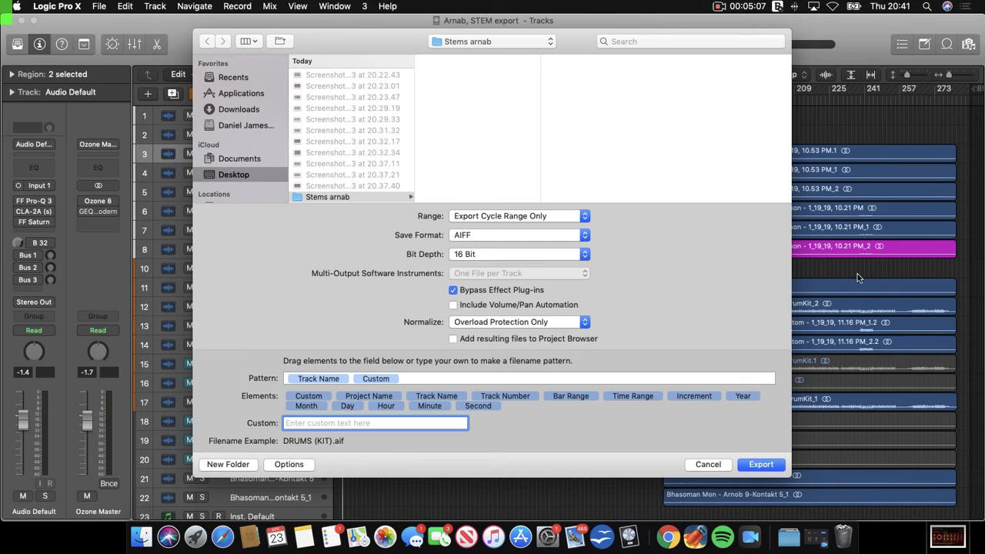
Export all tracks as 16-bit AIFF files over the cycle range, with effect plug-ins bypassed, into the Stems RAW folder within the Desktop STEMS folder.
scroll(395, 148, "down", 3)
left_click(359, 133)
left_click(356, 124)
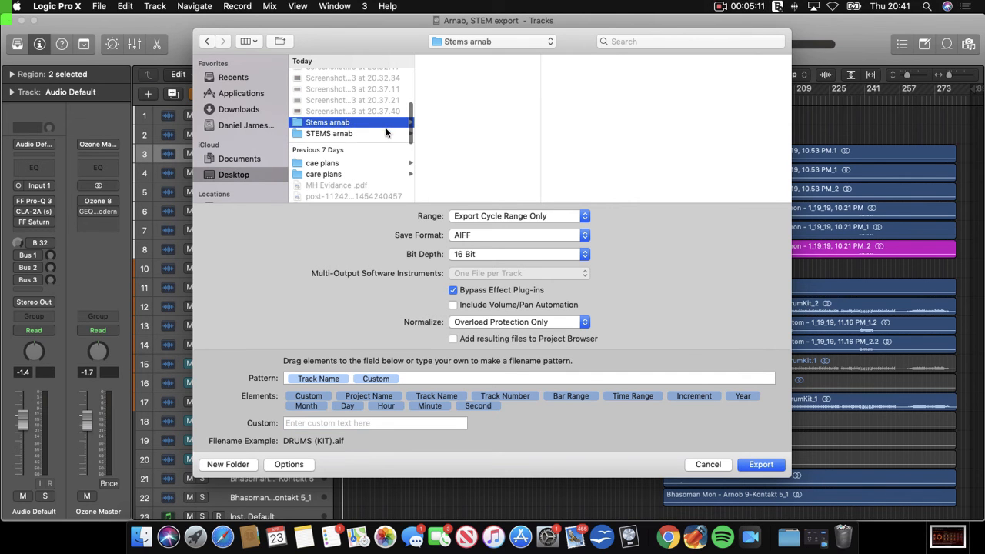
left_click(375, 132)
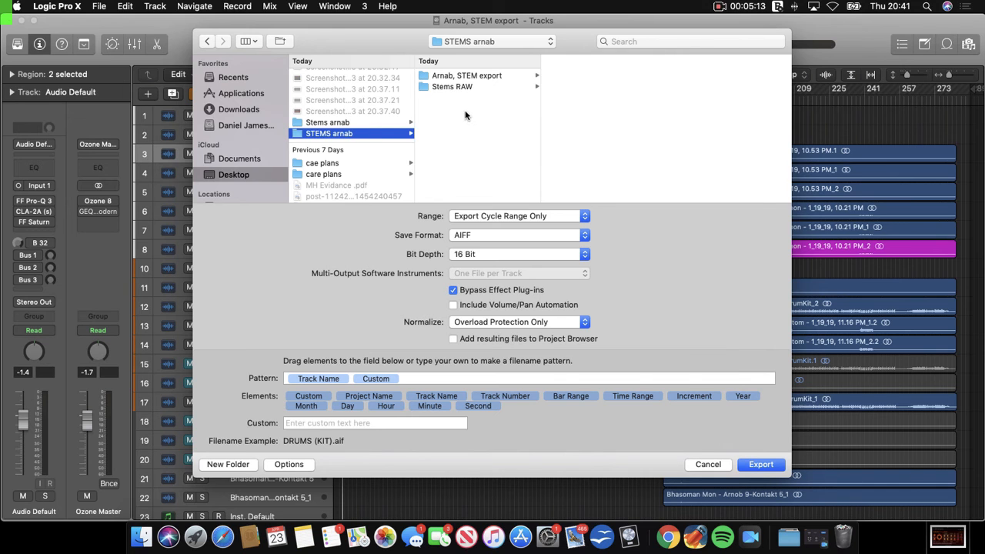
left_click(462, 87)
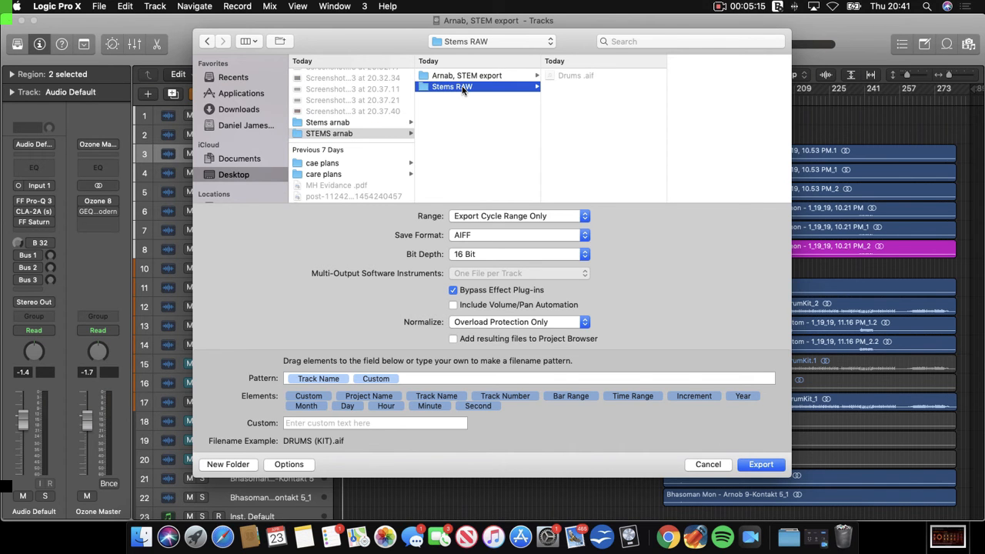
left_click(466, 76)
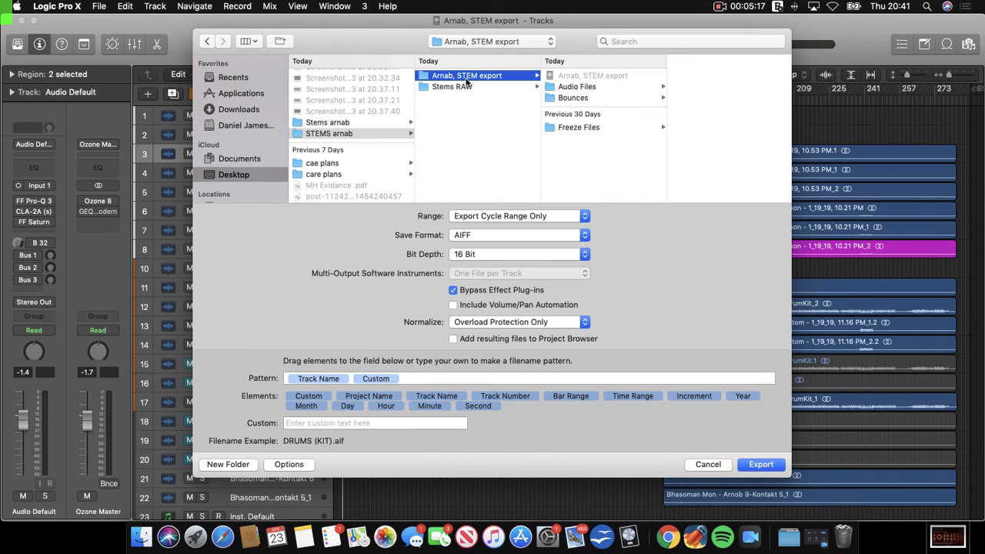
left_click(473, 86)
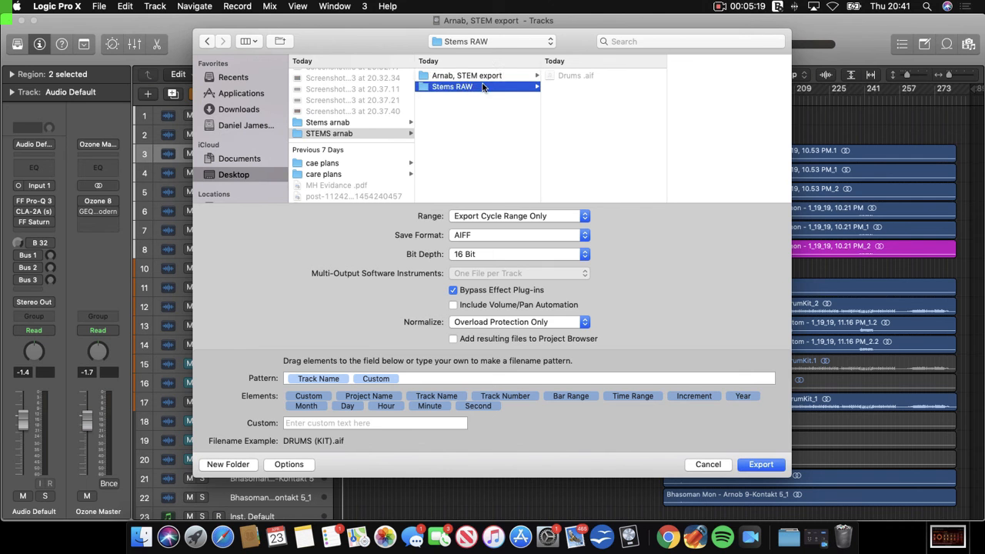
left_click(483, 78)
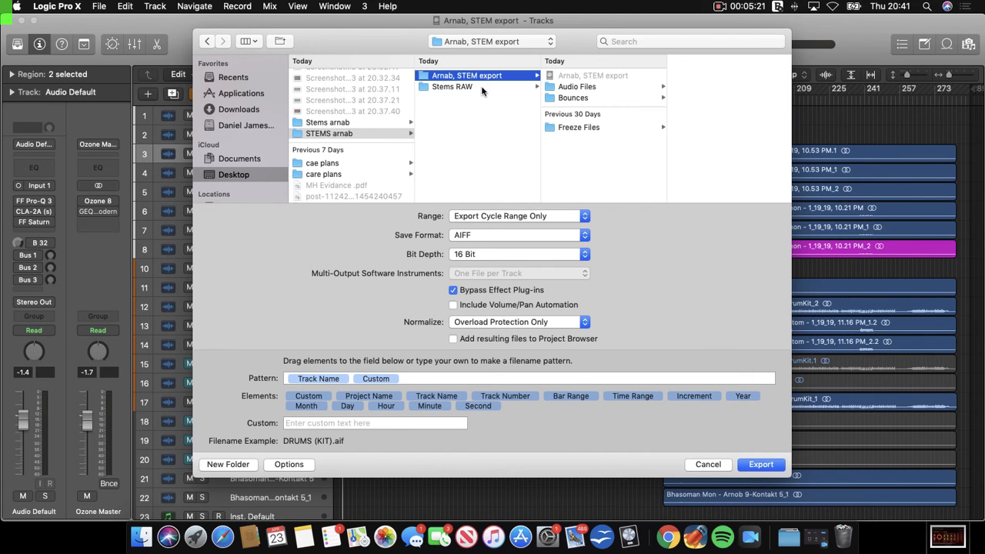
left_click(482, 87)
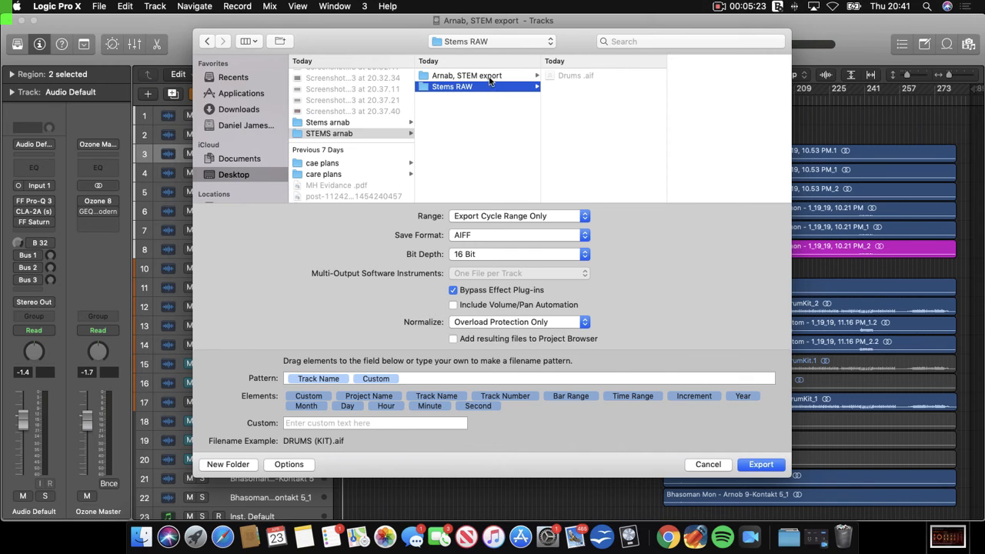
left_click(489, 77)
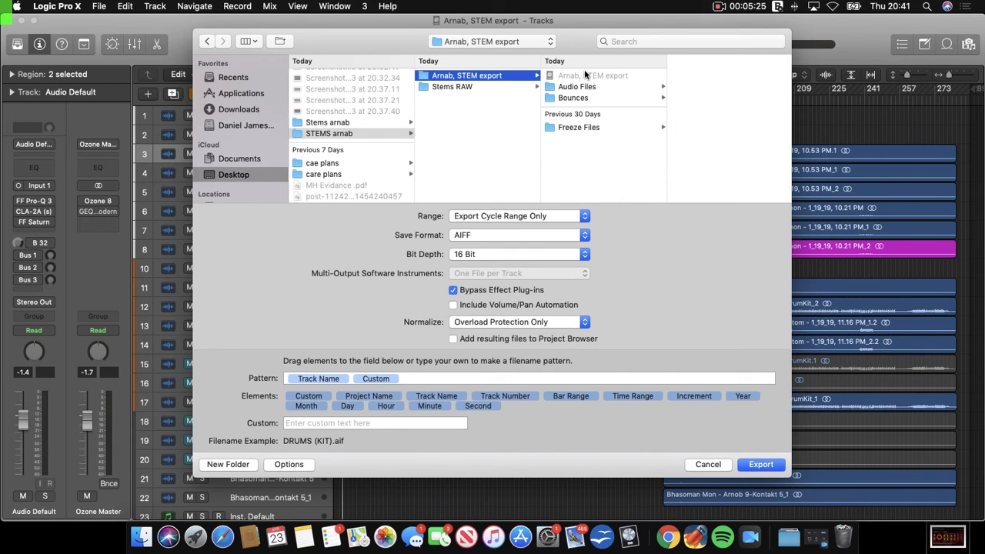
left_click(487, 87)
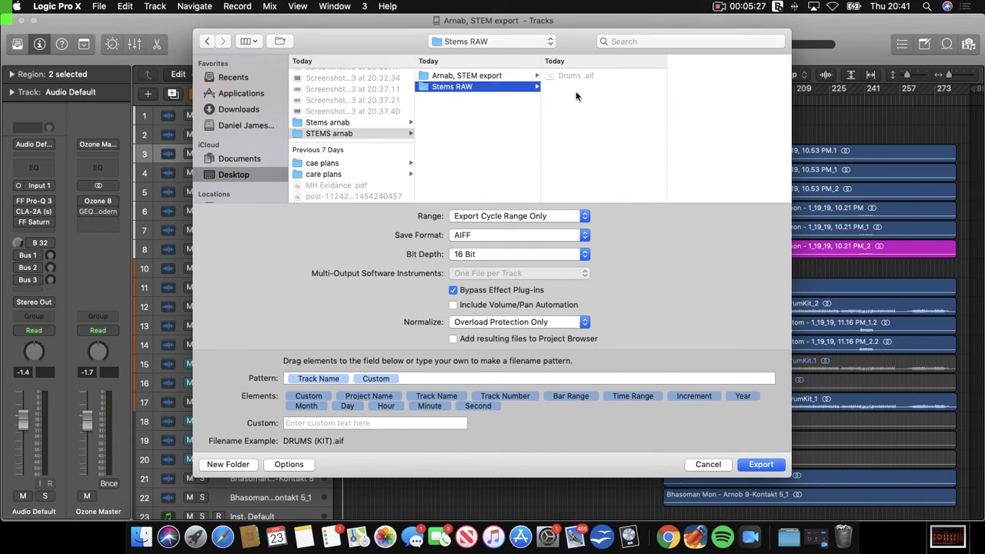
left_click(761, 463)
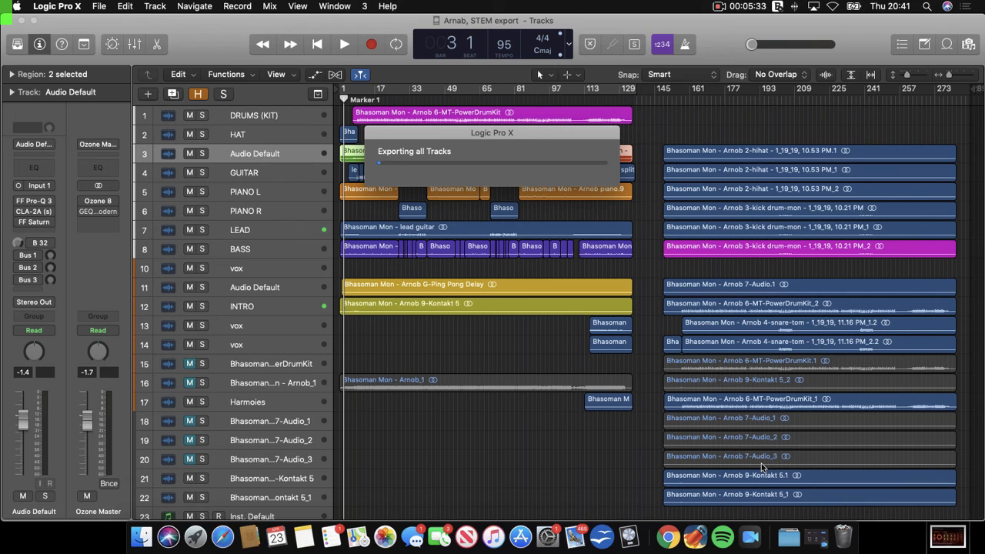
Switch to Finder and open the STEMS folder on the Desktop that contains the Stems RAW folder.
left_click(141, 536)
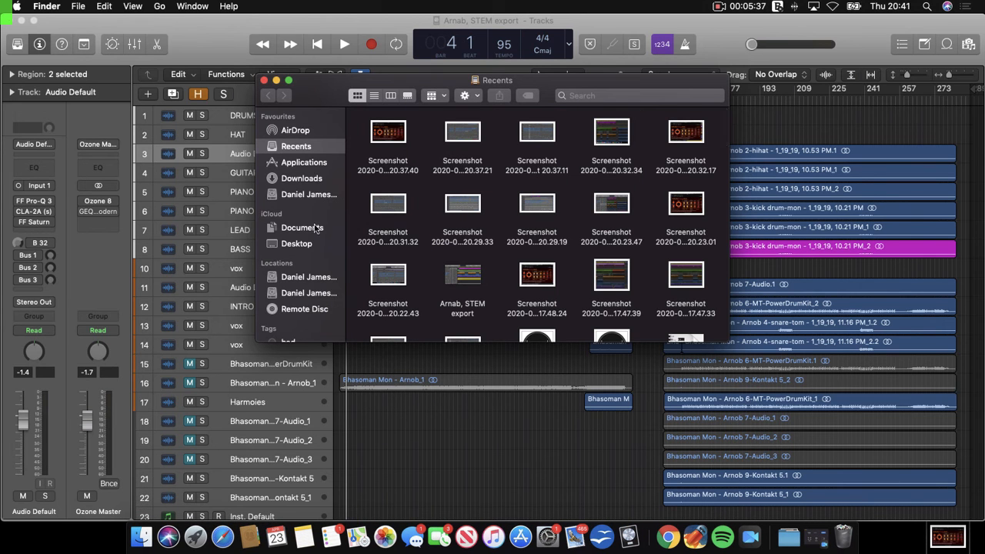
left_click_drag(361, 127, 718, 273)
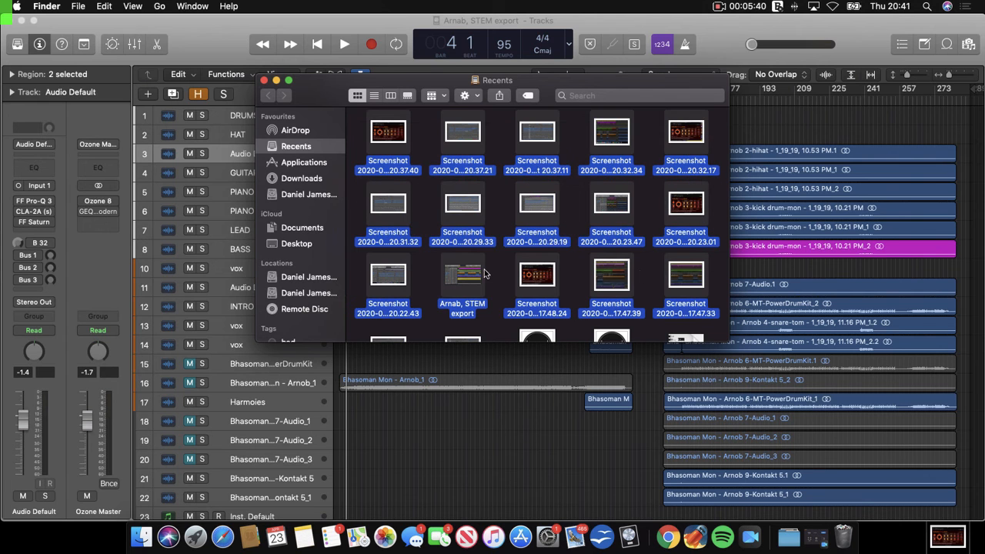
left_click(322, 244)
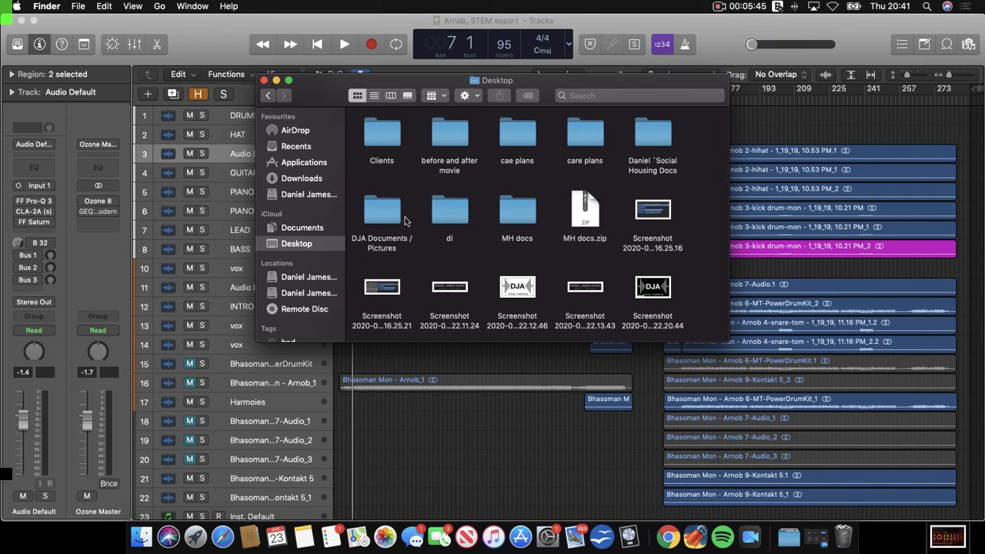
scroll(452, 210, "down", 6)
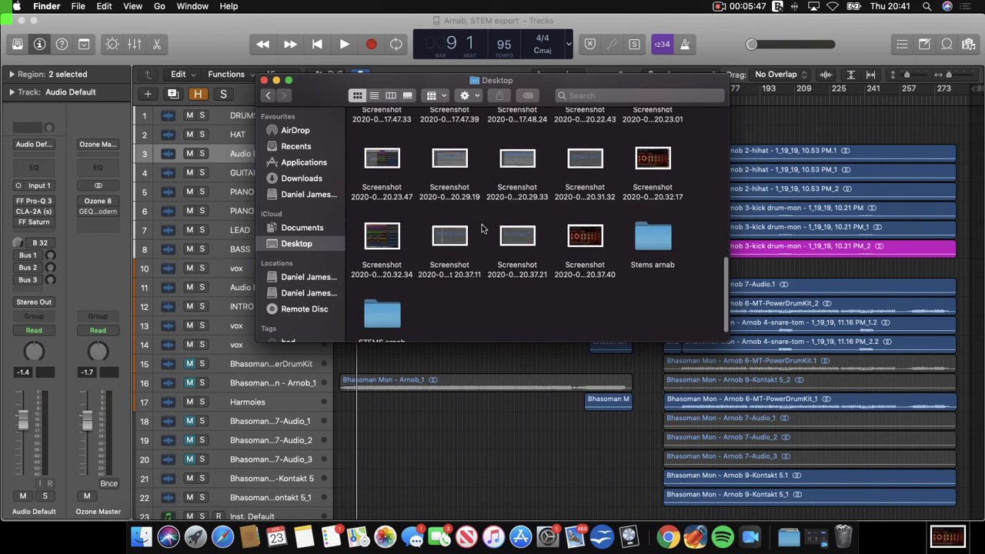
scroll(400, 277, "down", 2)
double_click(390, 291)
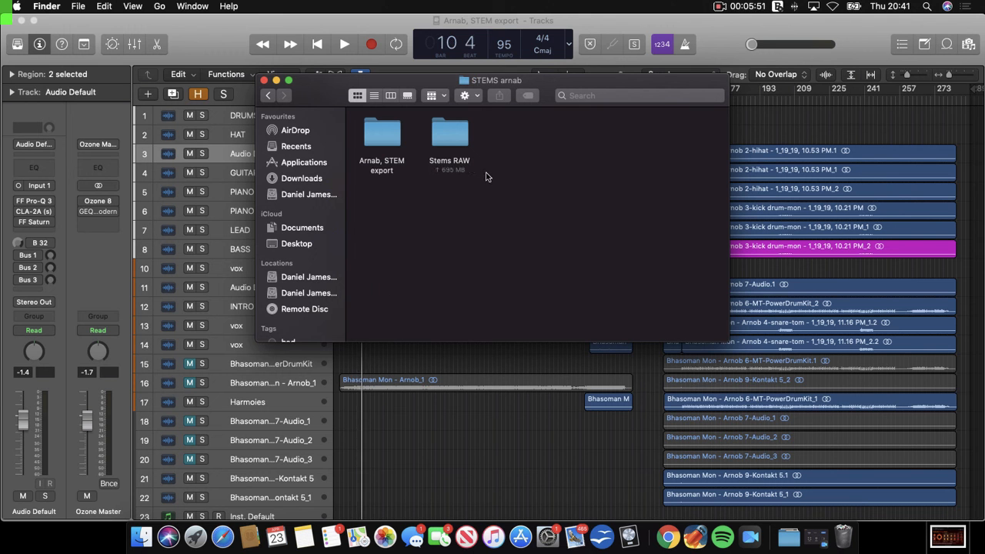
Open Recents in a second Finder window and transfer its ten newest screenshots into the STEMS folder alongside Stems RAW.
key("super+t")
left_click_drag(540, 119, 734, 206)
left_click_drag(581, 196, 899, 316)
left_click_drag(597, 207, 402, 229)
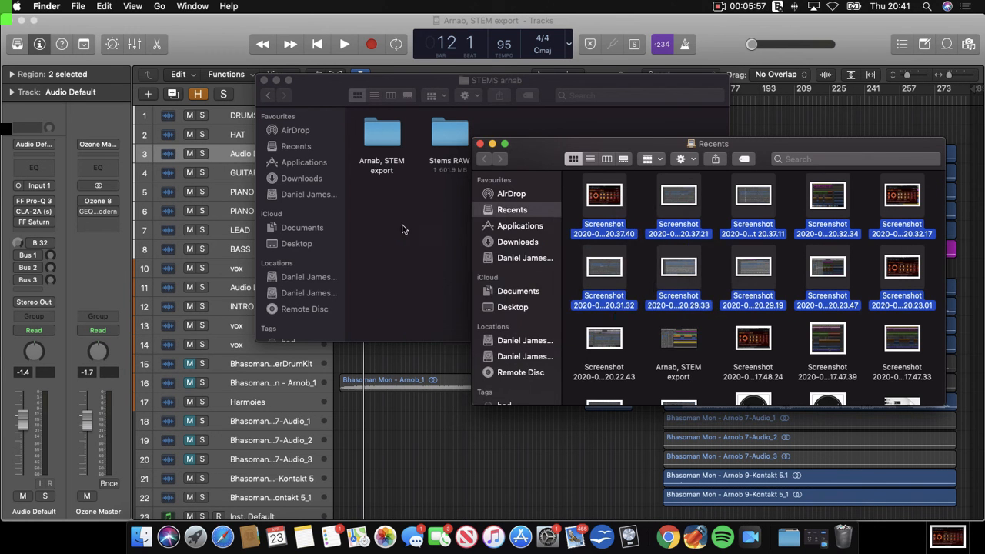
left_click(409, 222)
left_click(785, 148)
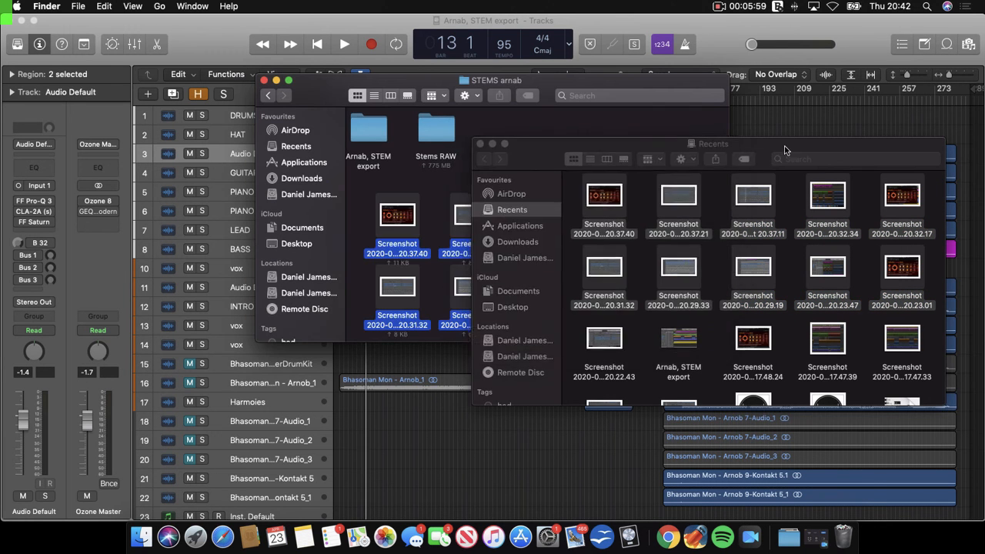
Close the Recents window and open the Stems RAW folder to examine the exported audio files.
left_click(481, 144)
left_click(546, 176)
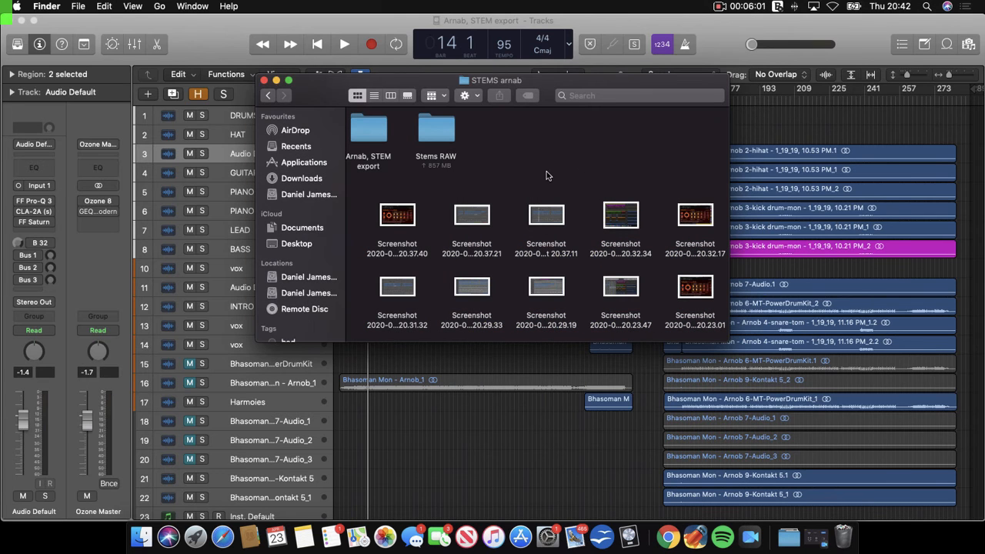
double_click(451, 139)
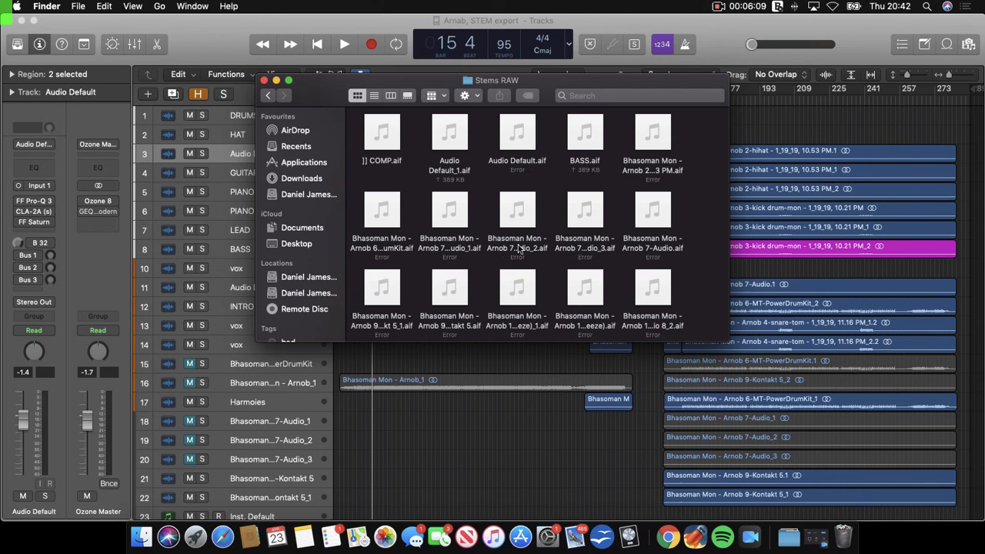
scroll(520, 254, "down", 2)
scroll(518, 244, "down", 8)
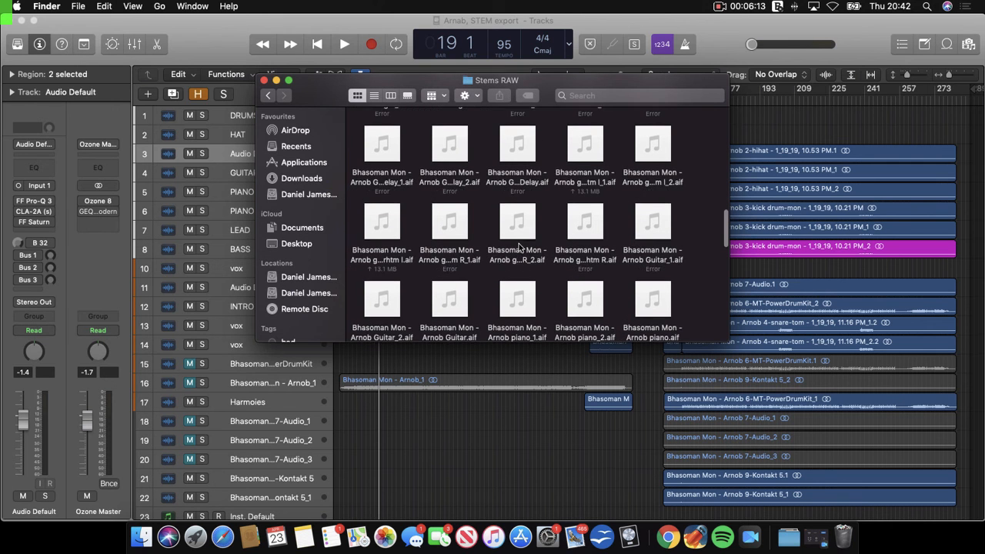
scroll(518, 247, "down", 10)
scroll(518, 247, "up", 18)
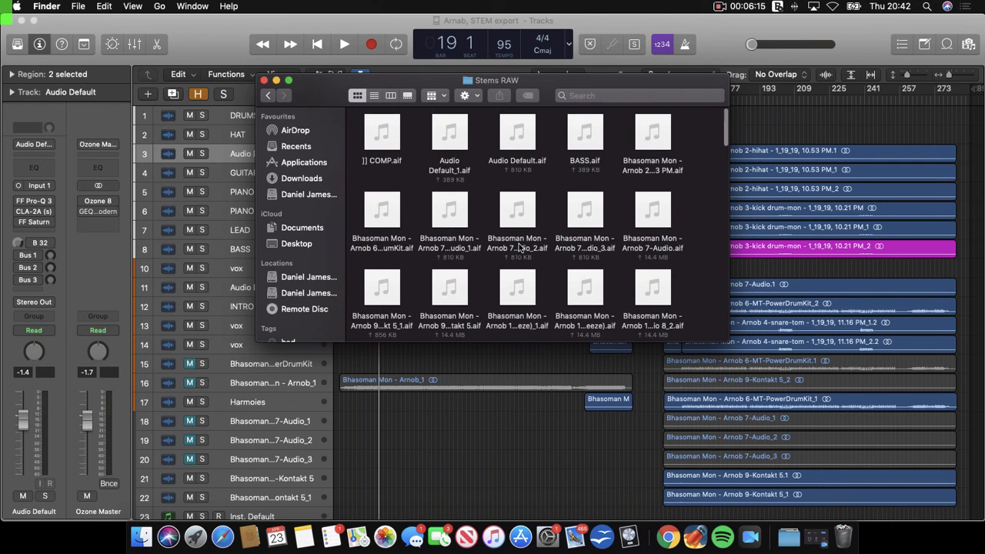
Close the Stems RAW window and switch back to Logic Pro X to check the export progress.
left_click_drag(328, 87, 411, 128)
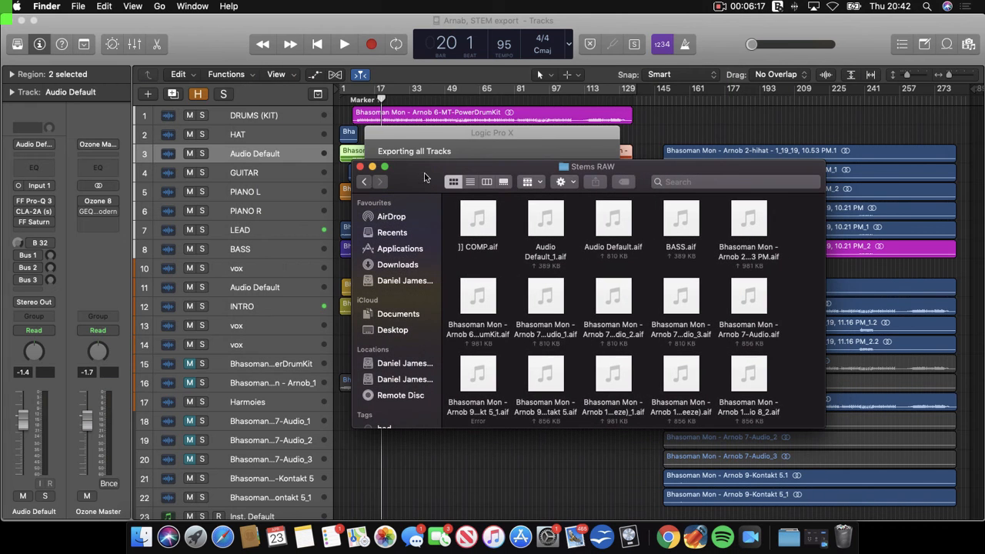
key("super+w")
left_click(51, 23)
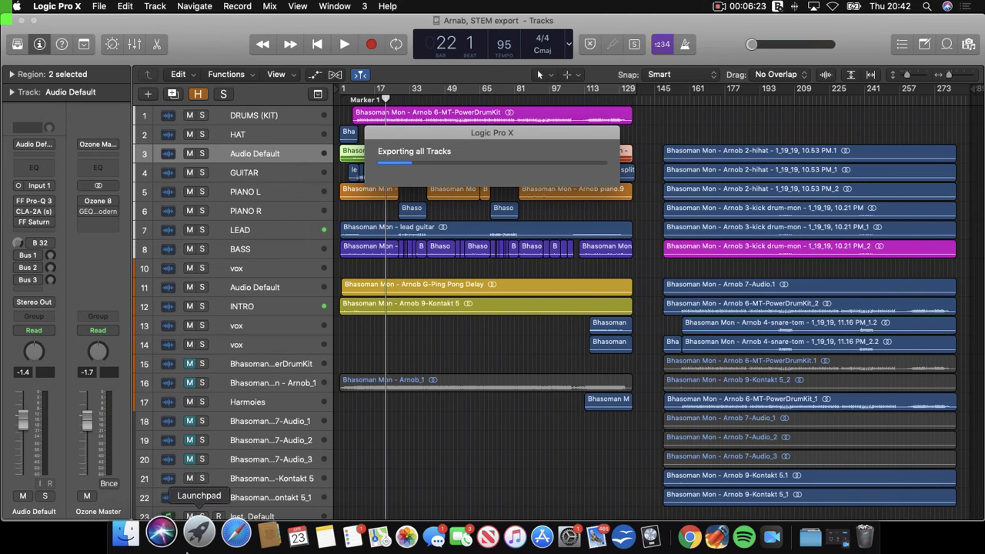
Switch to Finder and compress the mixed-case Stems folder on the Desktop into a ZIP archive.
left_click(143, 535)
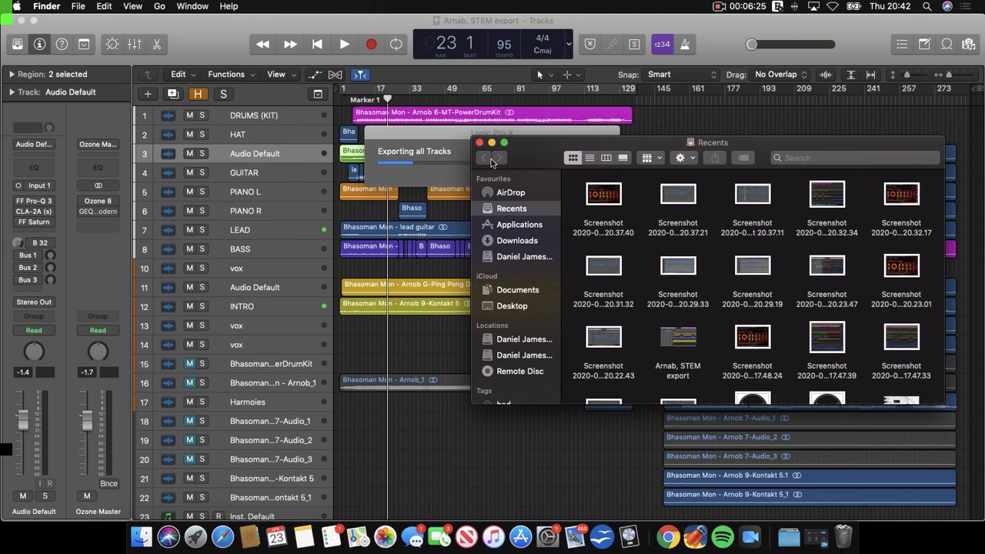
left_click(512, 306)
left_click(873, 265)
right_click(865, 277)
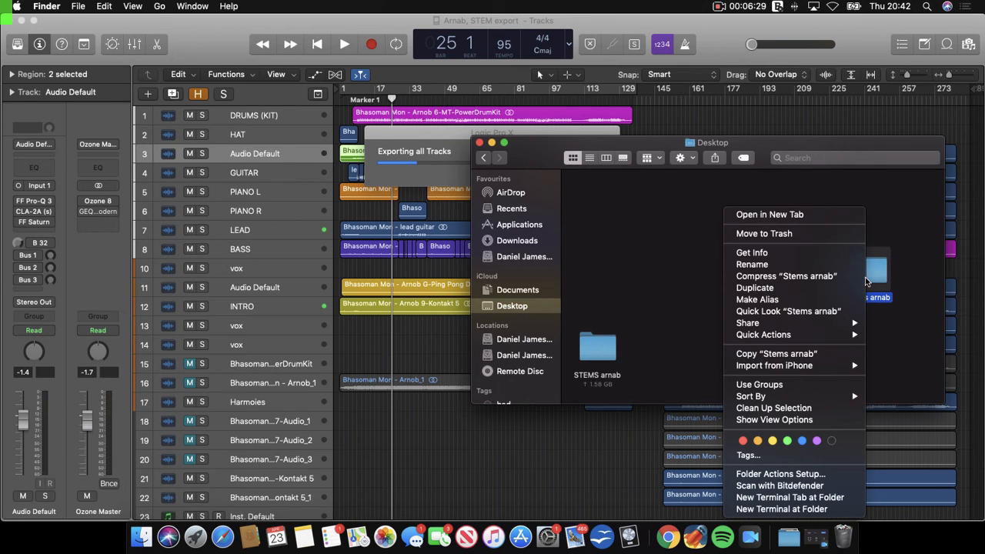
left_click(837, 280)
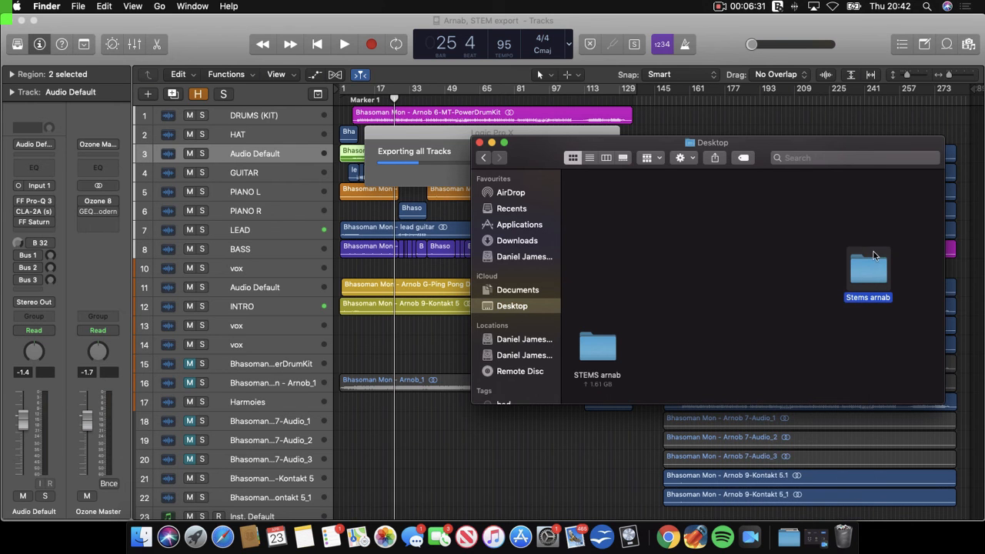
left_click_drag(900, 300, 657, 217)
left_click(657, 217)
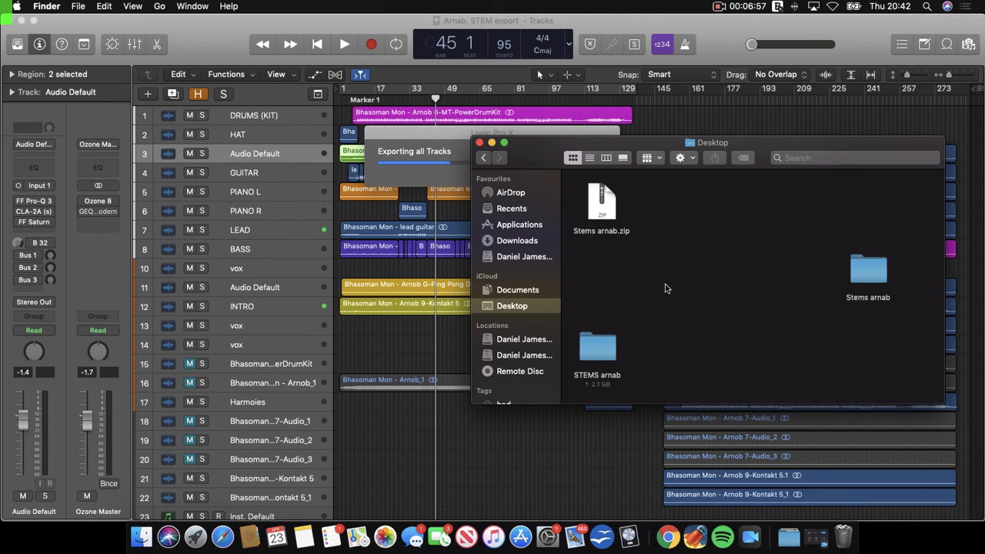
left_click_drag(673, 143, 478, 194)
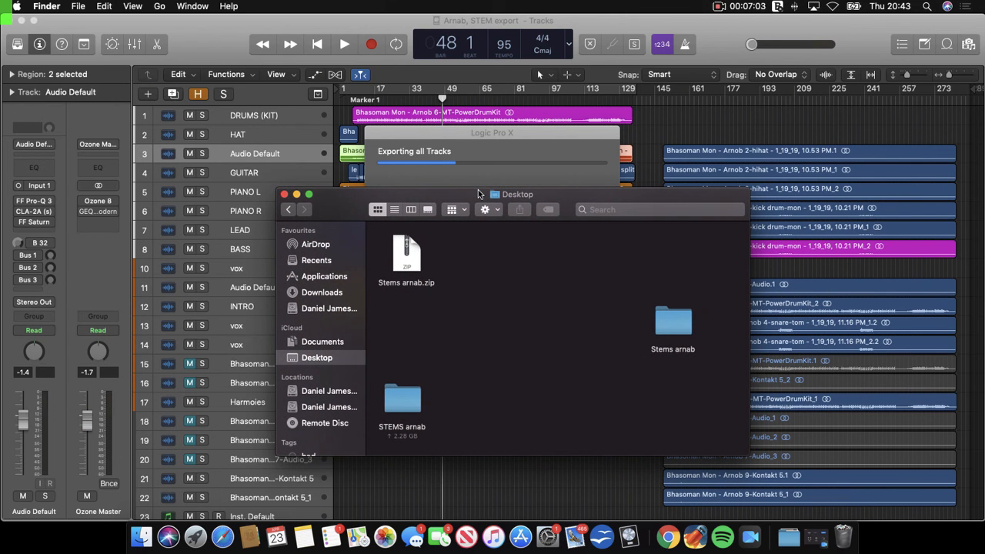